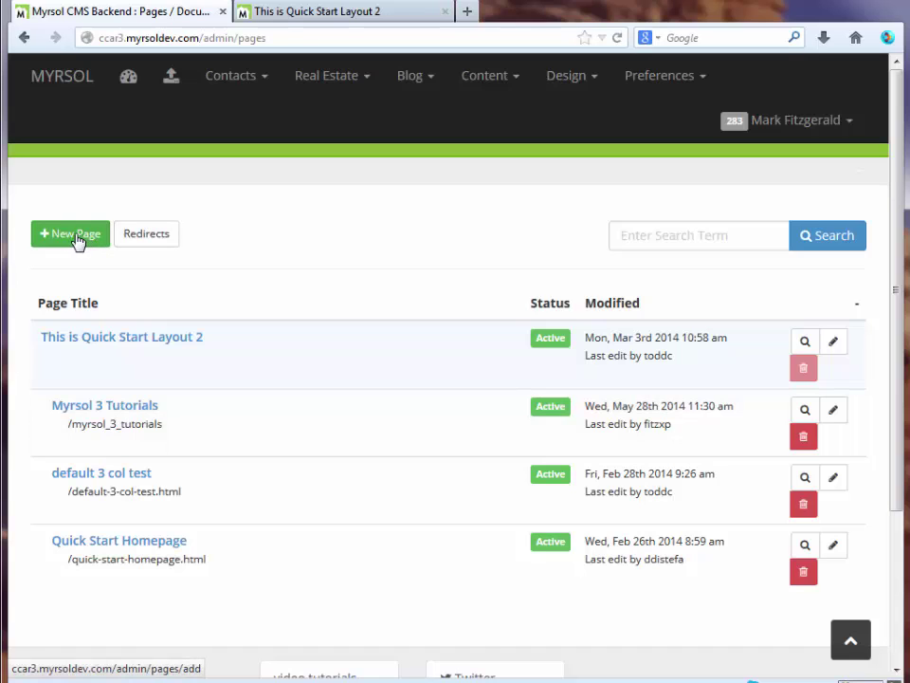
Create a new page titled "This is just a page" and generate its URL from the suggested slug.
{"action": "left_click", "coordinate": [67, 240]}
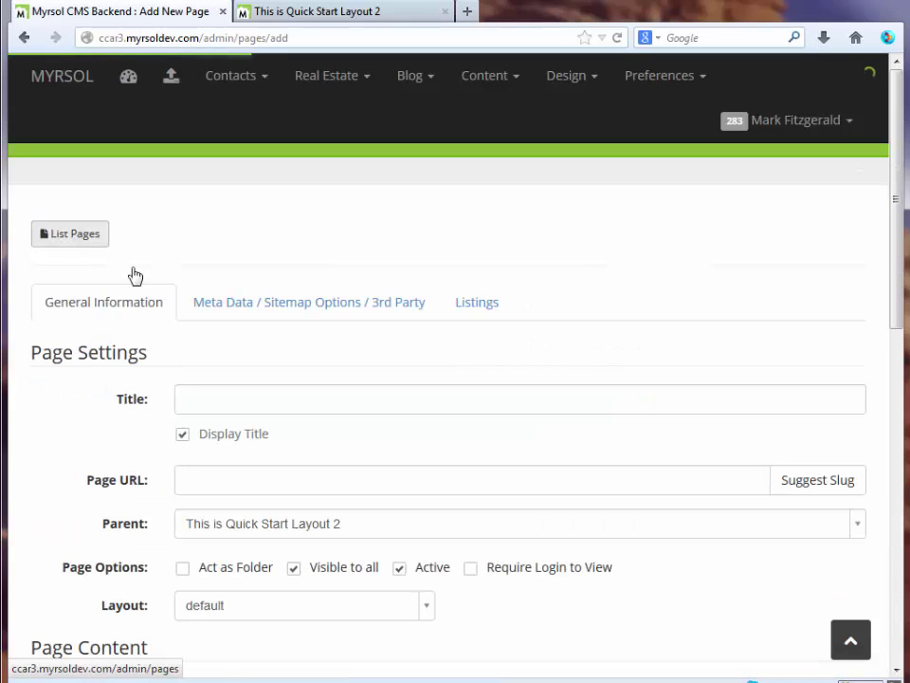
{"action": "left_click", "coordinate": [250, 398]}
{"action": "type", "text": "Th"}
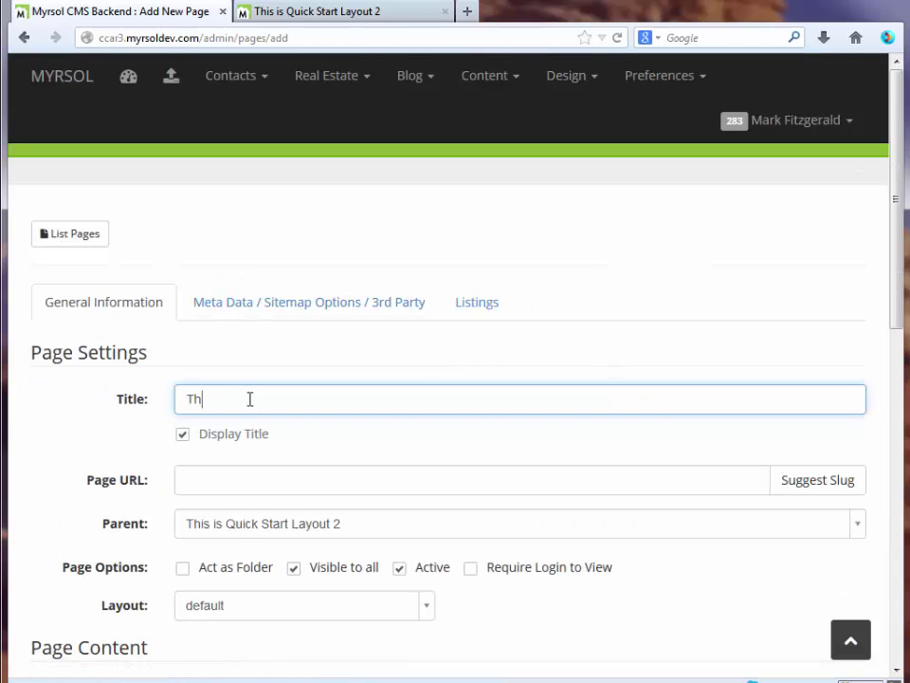
{"action": "type", "text": "is is just a page"}
{"action": "scroll", "coordinate": [284, 379], "scroll_direction": "down", "scroll_amount": 4}
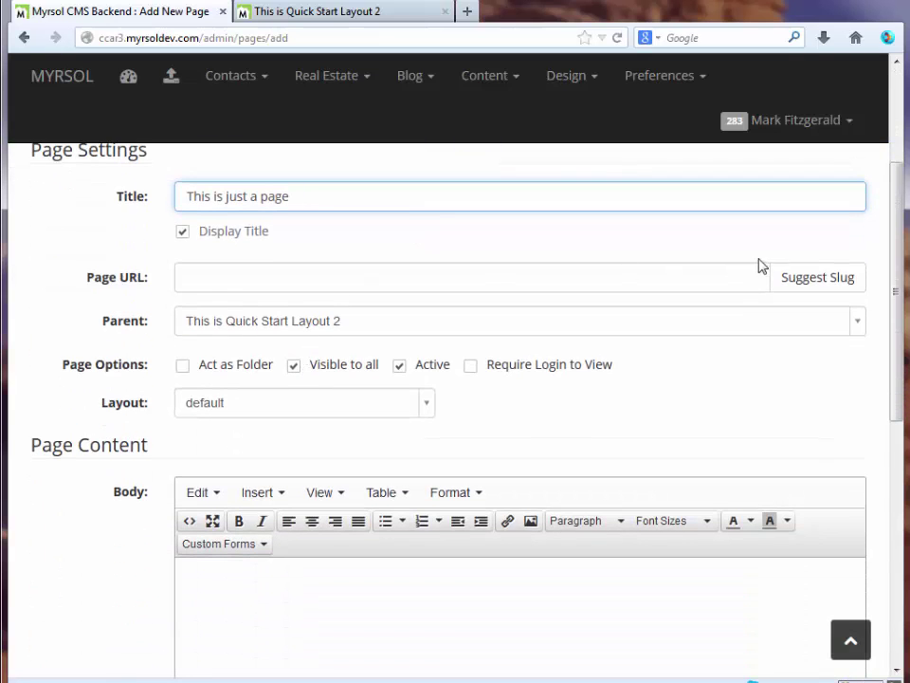
{"action": "left_click", "coordinate": [789, 284]}
{"action": "scroll", "coordinate": [407, 266], "scroll_direction": "up", "scroll_amount": 2}
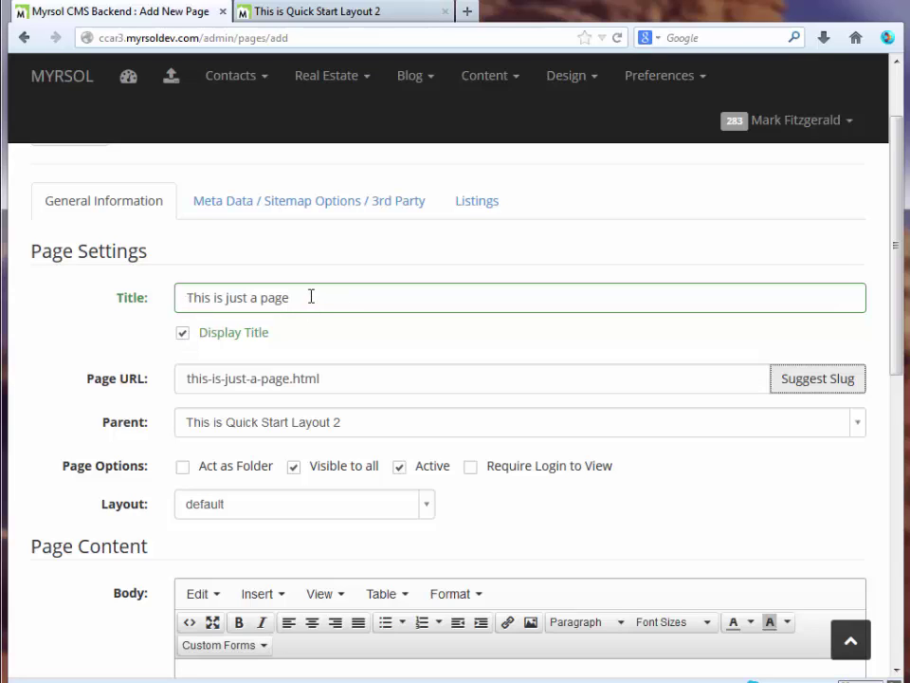
Turn the Display Title option off for the new page and back on again.
{"action": "left_click_drag", "start_coordinate": [311, 296], "coordinate": [189, 301]}
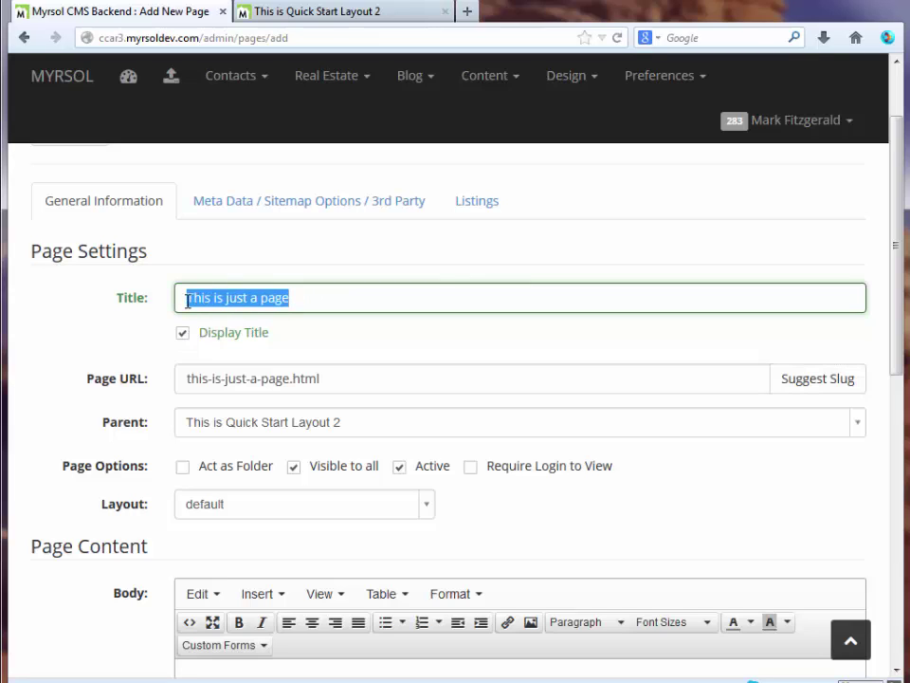
{"action": "left_click", "coordinate": [76, 345]}
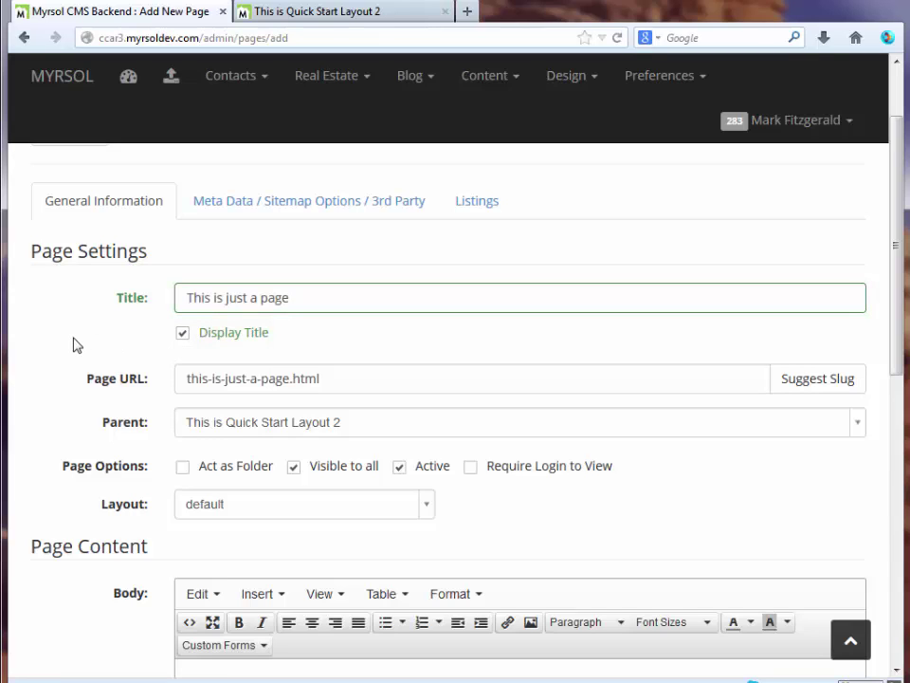
{"action": "left_click", "coordinate": [183, 334]}
{"action": "scroll", "coordinate": [27, 362], "scroll_direction": "down", "scroll_amount": 5}
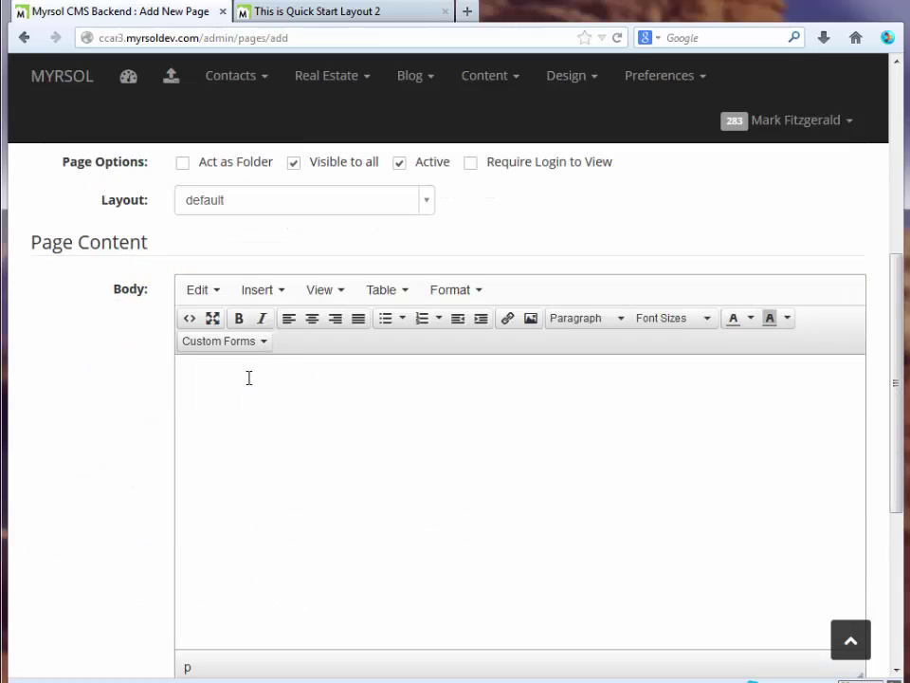
{"action": "scroll", "coordinate": [249, 377], "scroll_direction": "up", "scroll_amount": 5}
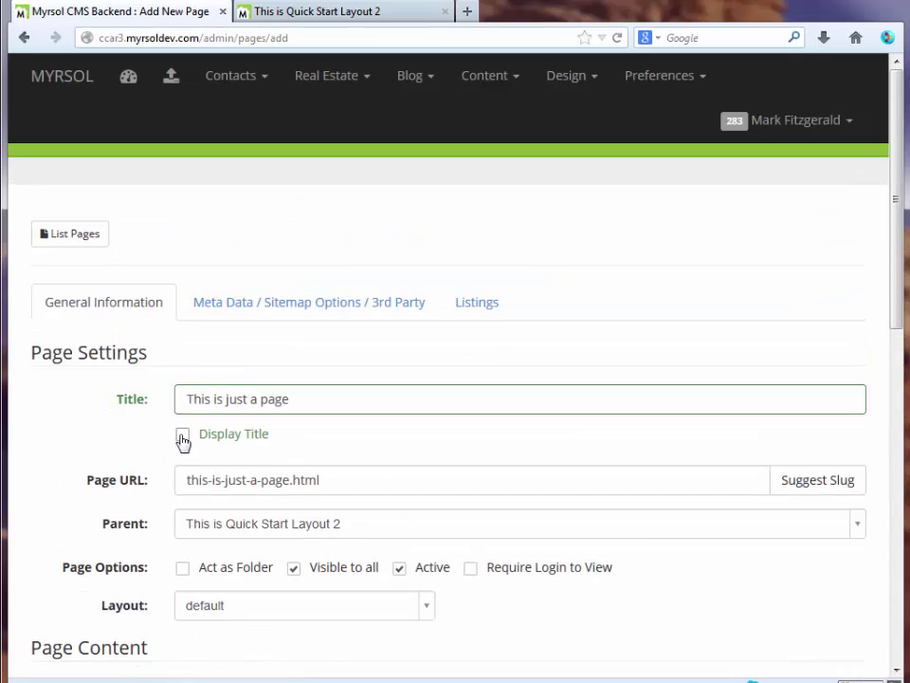
{"action": "left_click", "coordinate": [183, 434]}
{"action": "scroll", "coordinate": [59, 411], "scroll_direction": "down", "scroll_amount": 3}
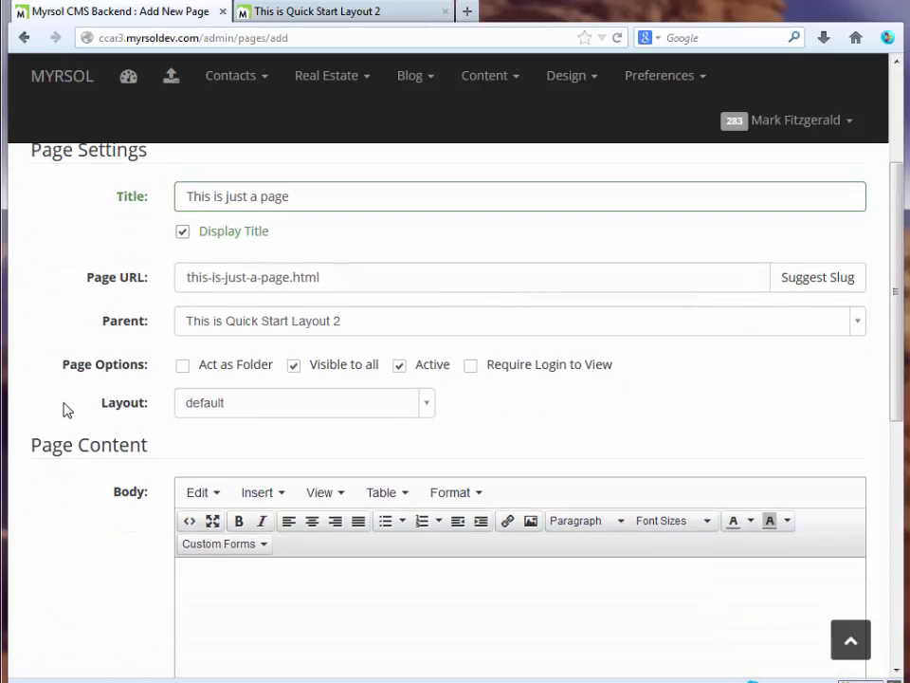
Set the new page's parent to Myrsol 3 Tutorials.
{"action": "scroll", "coordinate": [205, 244], "scroll_direction": "down", "scroll_amount": 2}
{"action": "scroll", "coordinate": [193, 304], "scroll_direction": "up", "scroll_amount": 3}
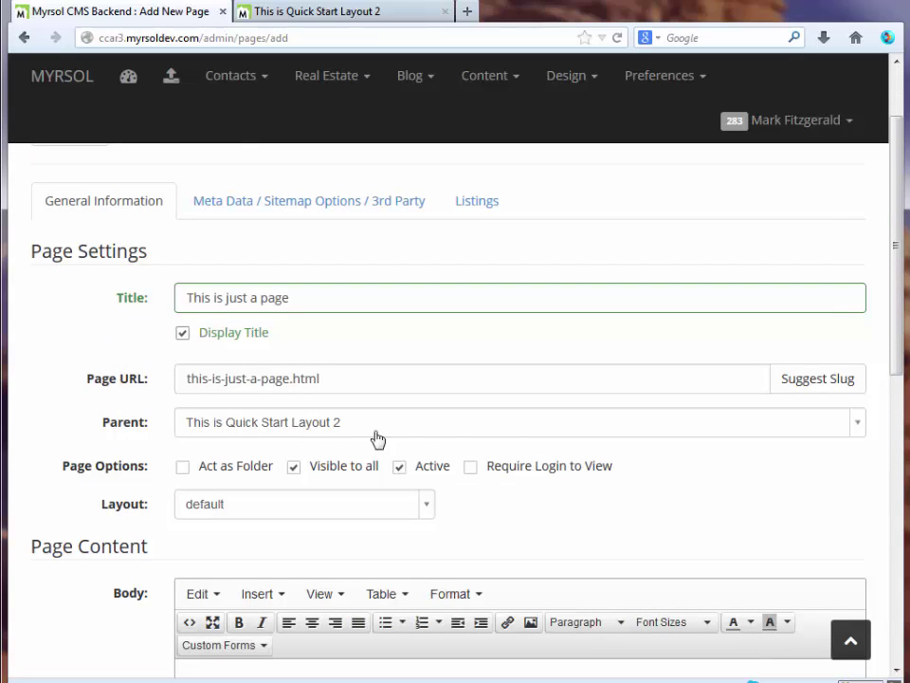
{"action": "left_click", "coordinate": [857, 429]}
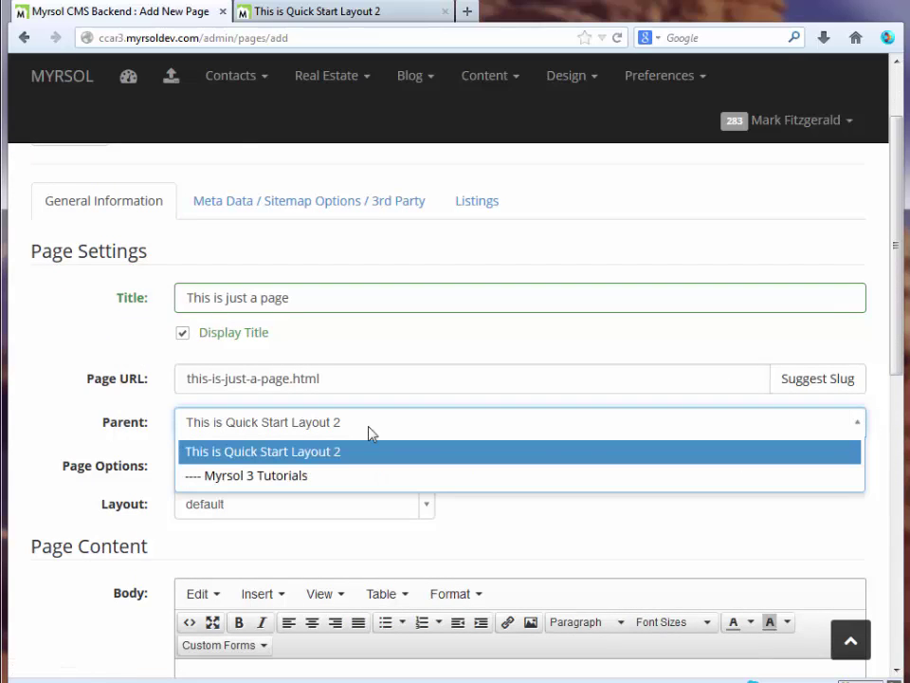
{"action": "left_click", "coordinate": [262, 482]}
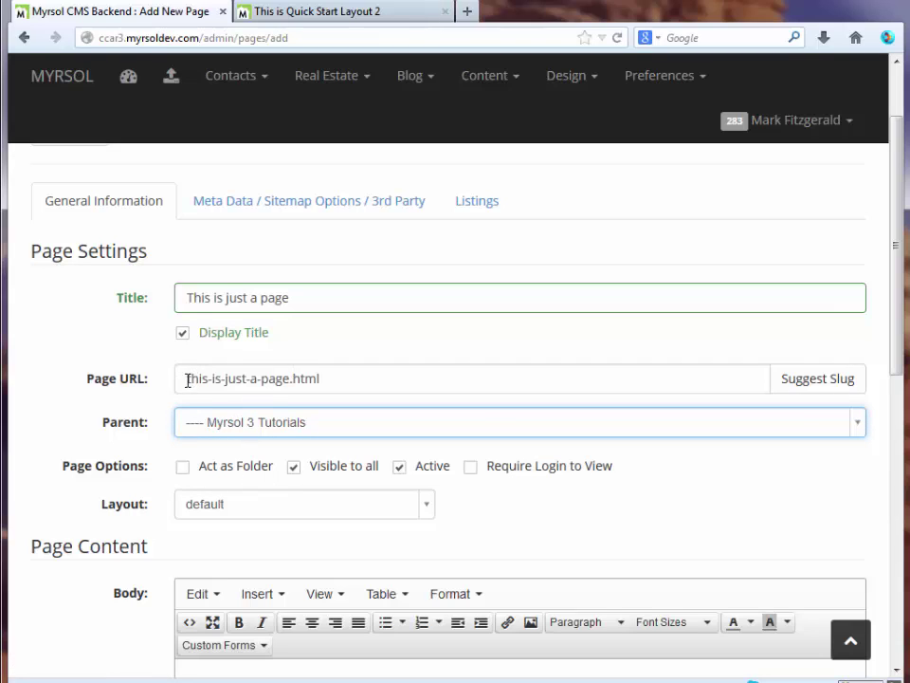
{"action": "left_click", "coordinate": [332, 379]}
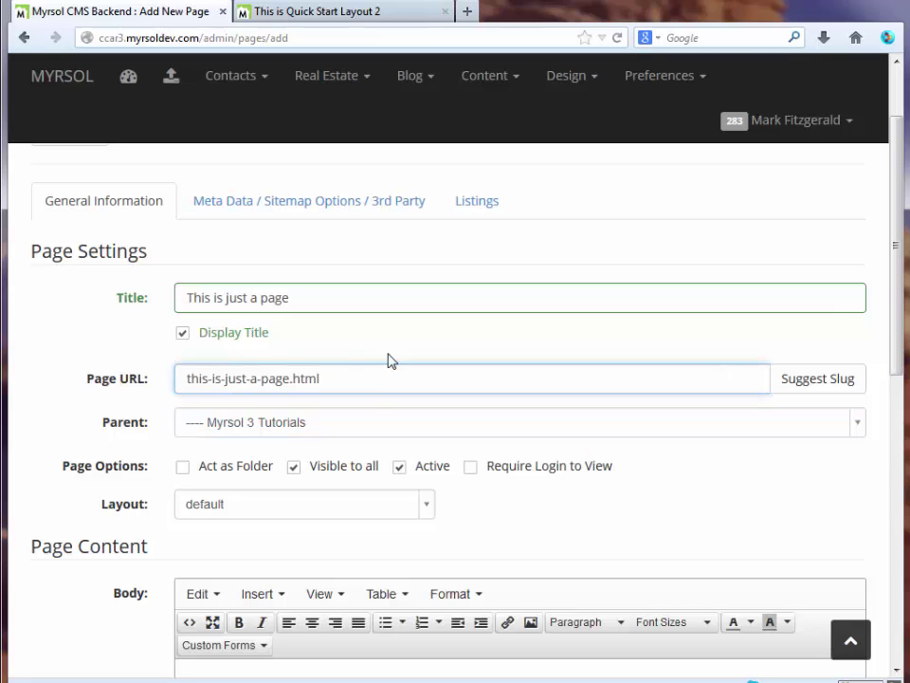
Enter "Some content here." as the page body and check the available layouts, keeping the default one.
{"action": "scroll", "coordinate": [367, 389], "scroll_direction": "down", "scroll_amount": 4}
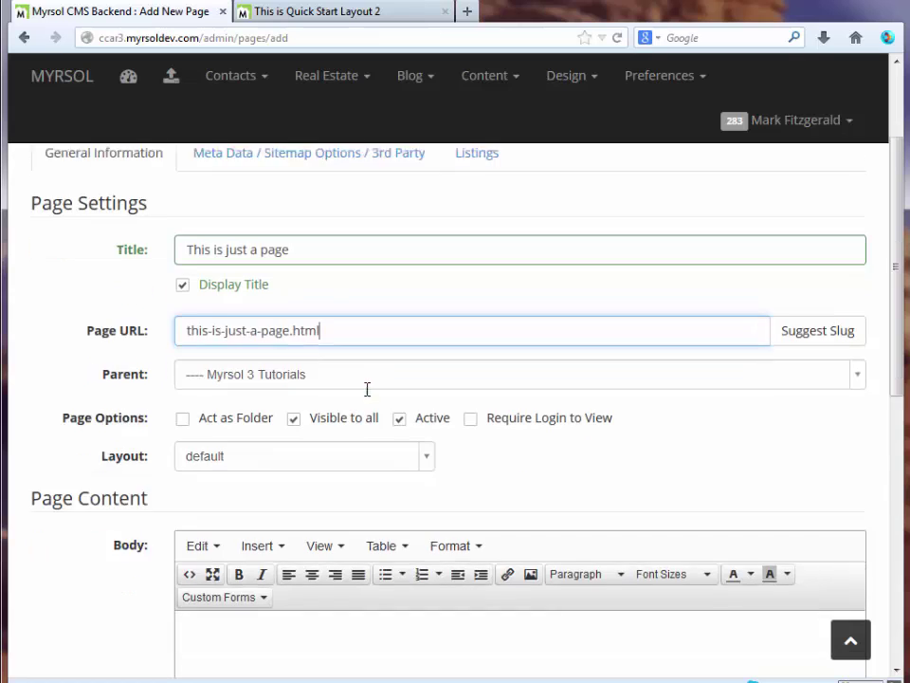
{"action": "left_click", "coordinate": [338, 481]}
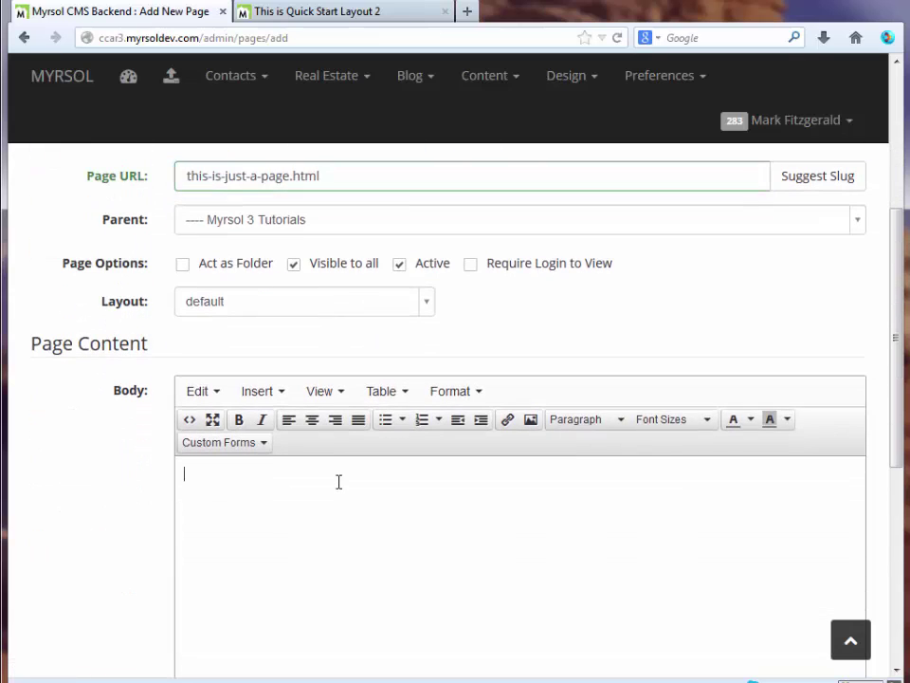
{"action": "type", "text": "Some content here."}
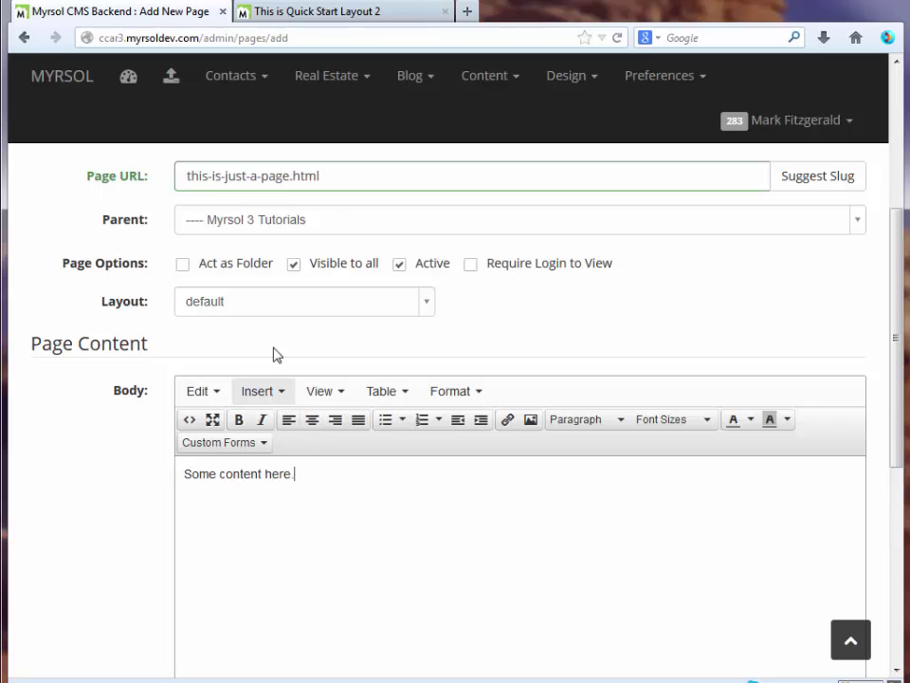
{"action": "left_click", "coordinate": [425, 305]}
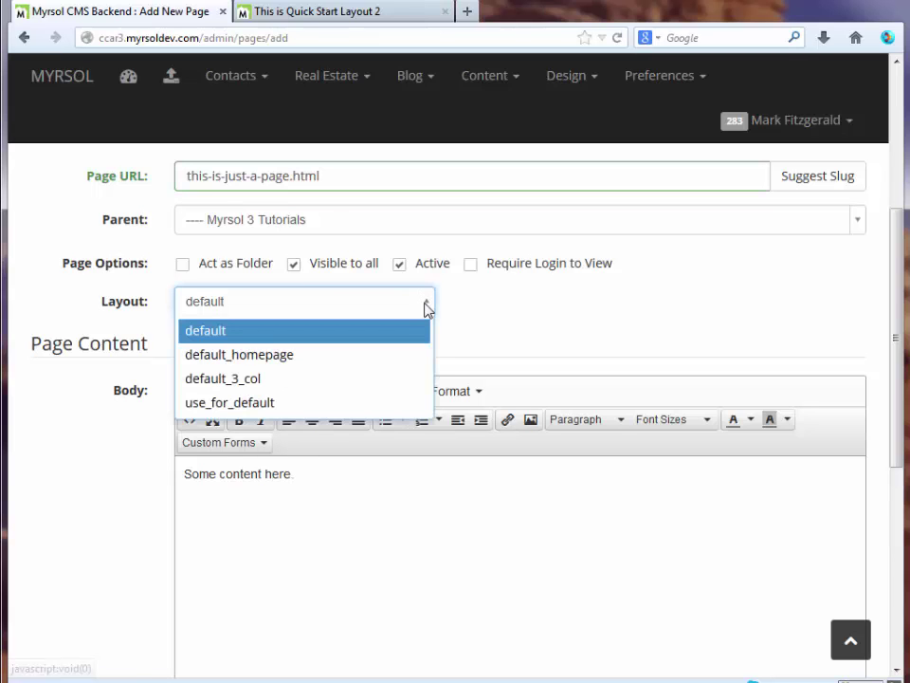
{"action": "left_click", "coordinate": [425, 305]}
Review the new page's meta data fields, its listings query settings and the general information entered so far.
{"action": "scroll", "coordinate": [520, 307], "scroll_direction": "up", "scroll_amount": 3}
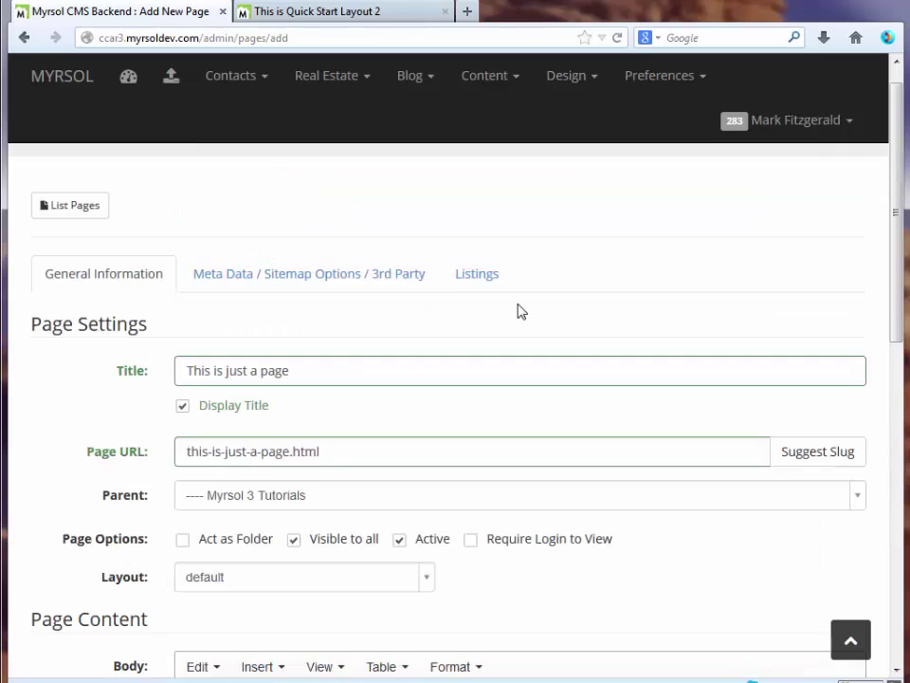
{"action": "left_click", "coordinate": [286, 303]}
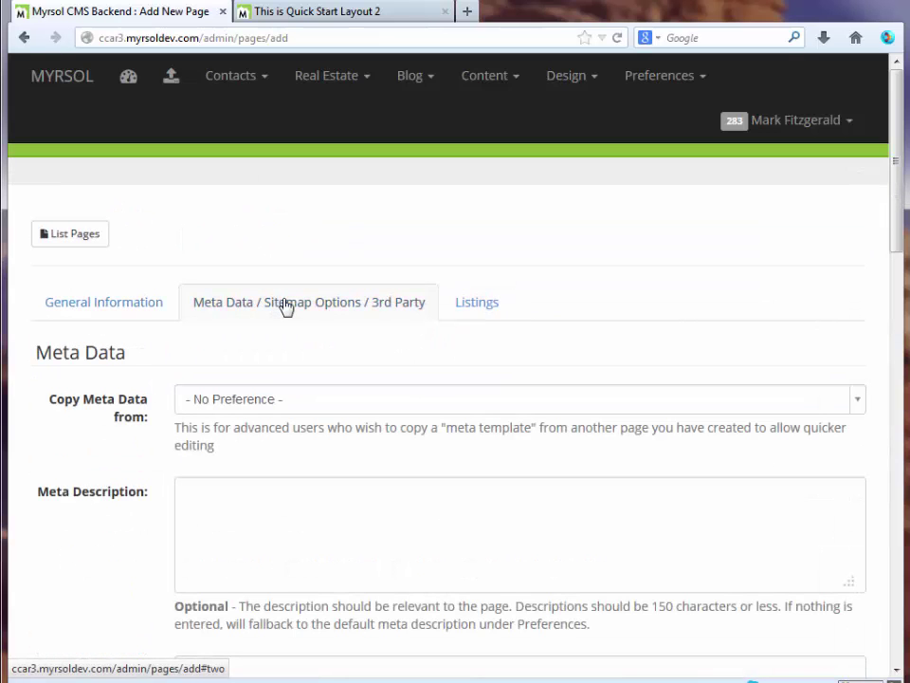
{"action": "scroll", "coordinate": [286, 322], "scroll_direction": "down", "scroll_amount": 2}
{"action": "scroll", "coordinate": [289, 356], "scroll_direction": "down", "scroll_amount": 5}
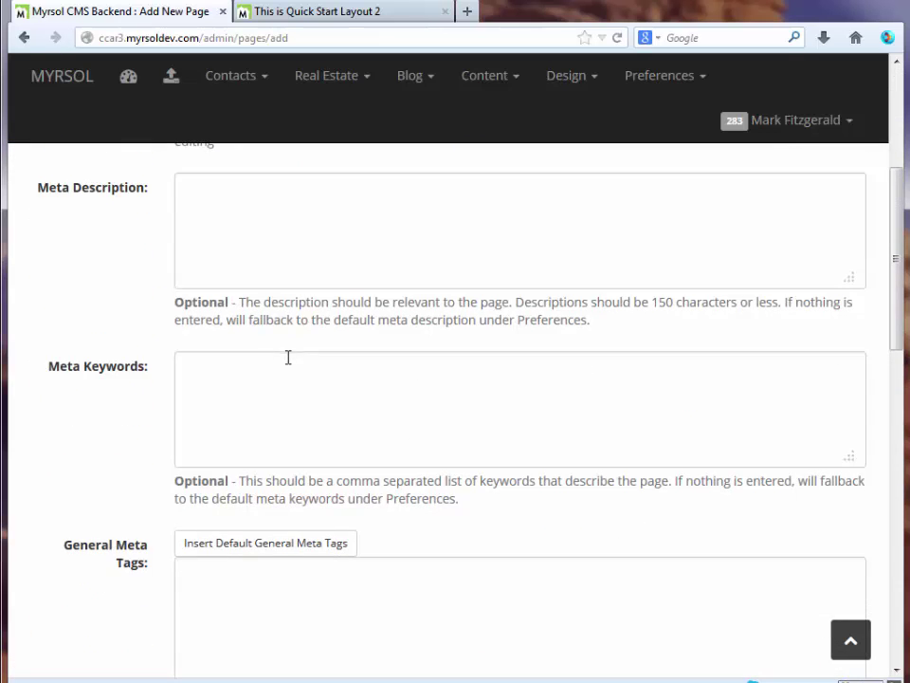
{"action": "scroll", "coordinate": [289, 361], "scroll_direction": "up", "scroll_amount": 7}
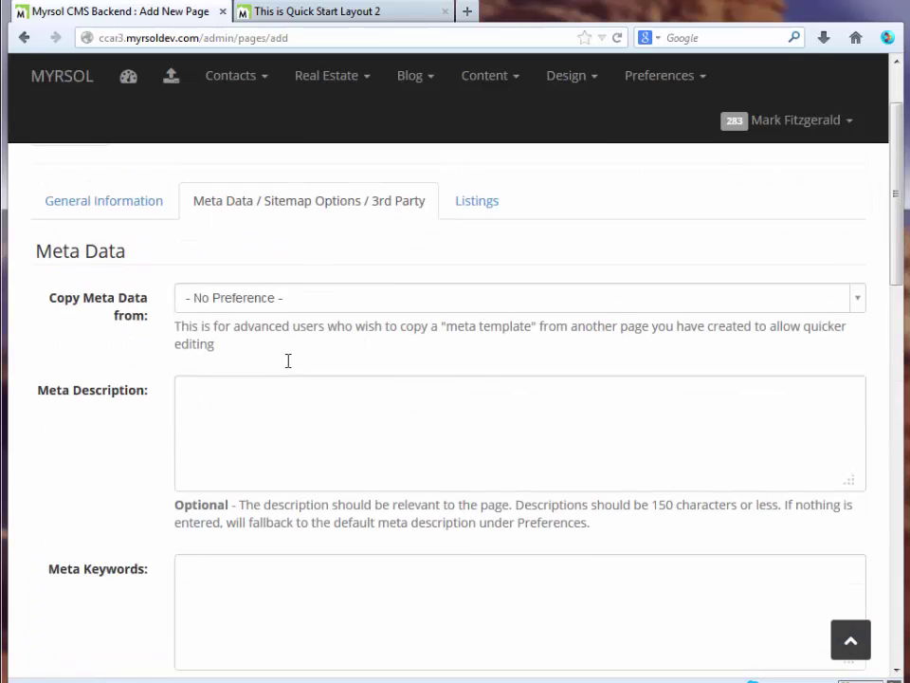
{"action": "left_click", "coordinate": [474, 303]}
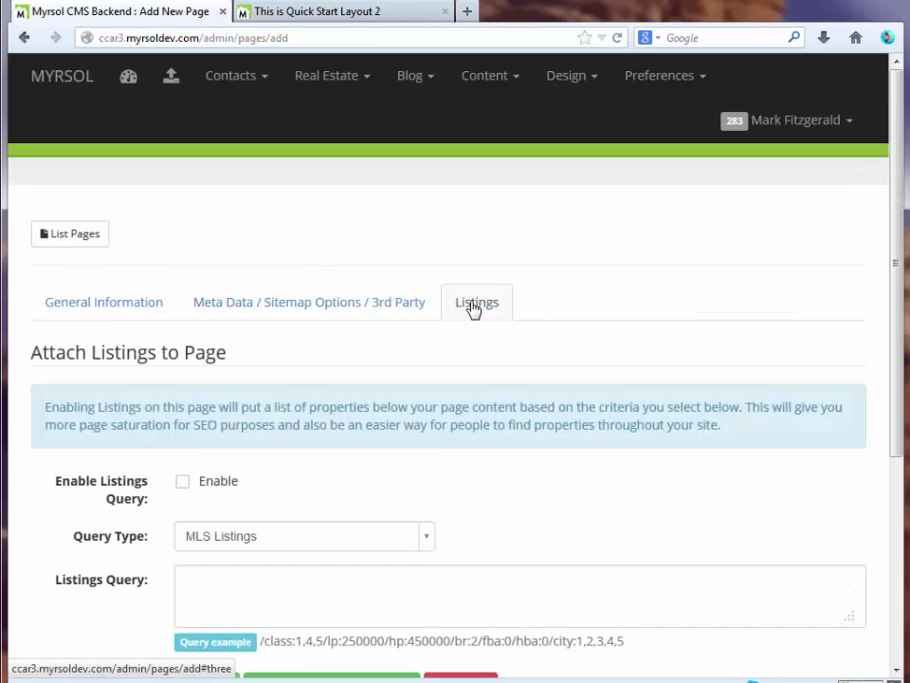
{"action": "scroll", "coordinate": [403, 366], "scroll_direction": "down", "scroll_amount": 2}
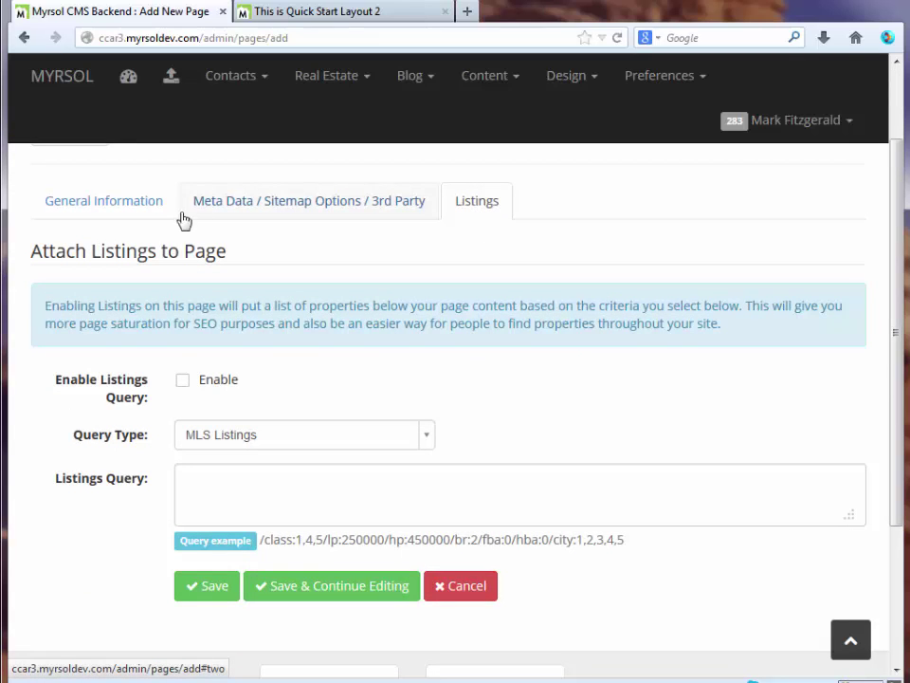
{"action": "left_click", "coordinate": [134, 206]}
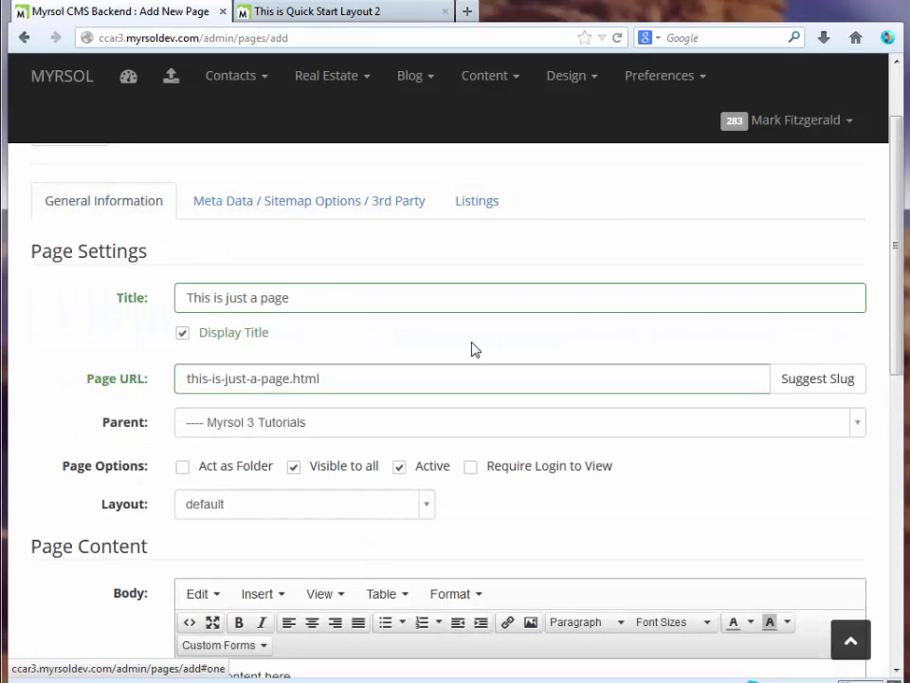
{"action": "scroll", "coordinate": [472, 348], "scroll_direction": "down", "scroll_amount": 10}
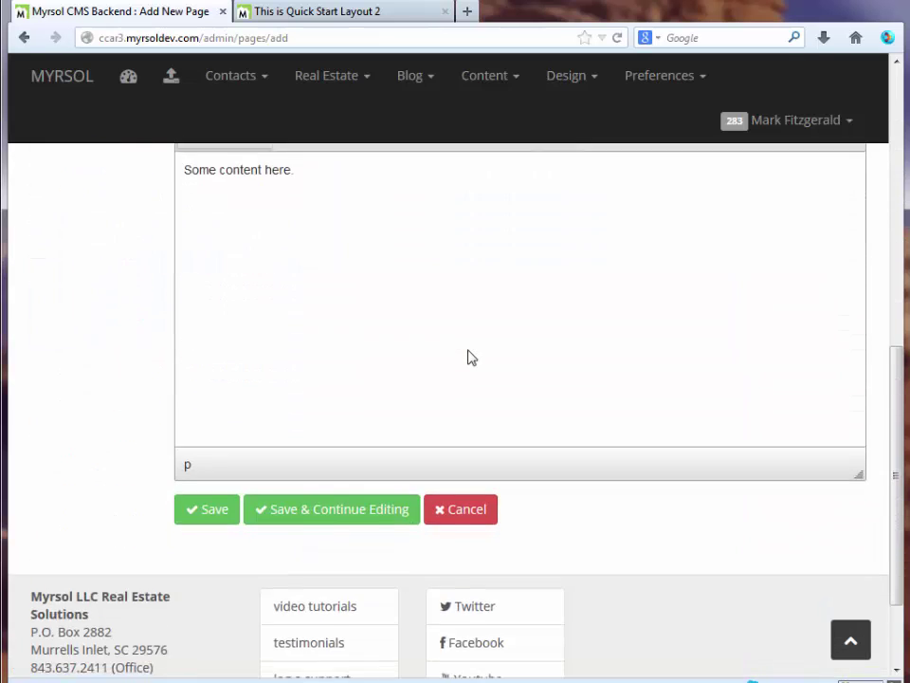
{"action": "scroll", "coordinate": [471, 358], "scroll_direction": "down", "scroll_amount": 3}
{"action": "scroll", "coordinate": [469, 361], "scroll_direction": "up", "scroll_amount": 10}
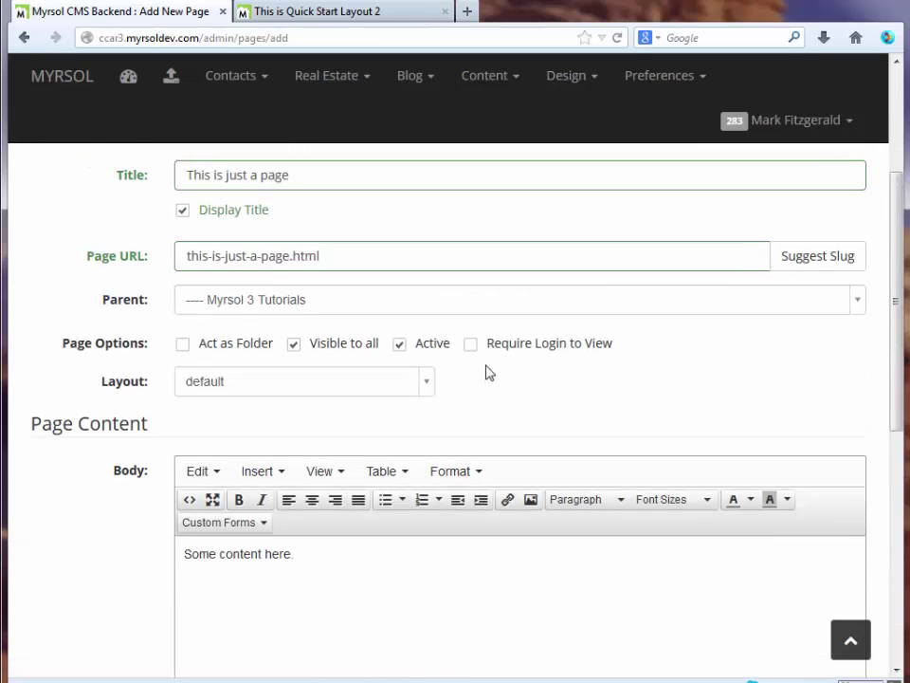
{"action": "scroll", "coordinate": [488, 372], "scroll_direction": "up", "scroll_amount": 3}
Examine the new page's sitemap options, including sitemap display, priority and change frequency, along with its Twitter and meta tag fields.
{"action": "left_click", "coordinate": [342, 313]}
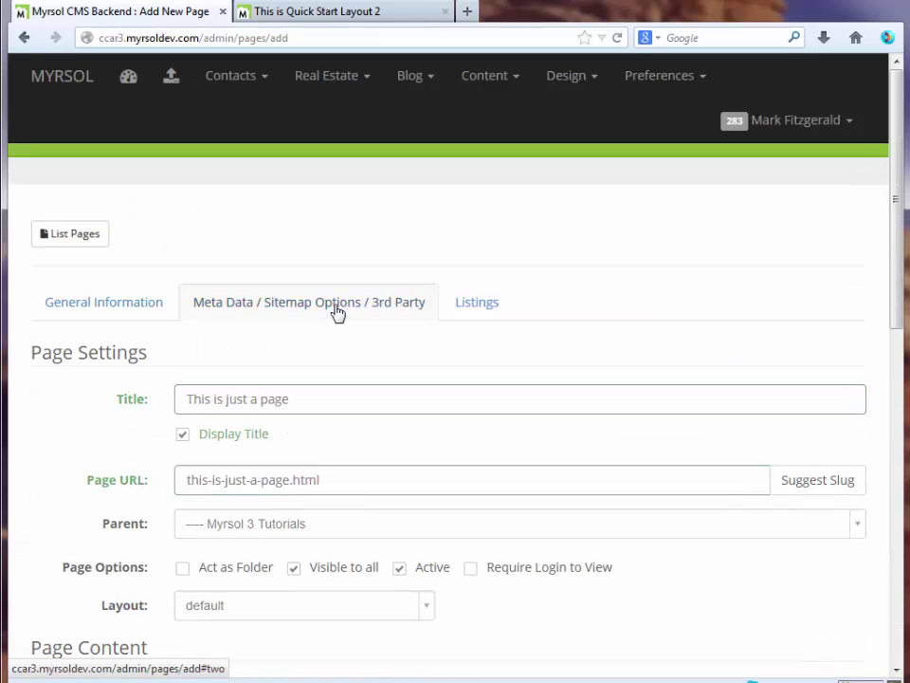
{"action": "scroll", "coordinate": [352, 337], "scroll_direction": "down", "scroll_amount": 10}
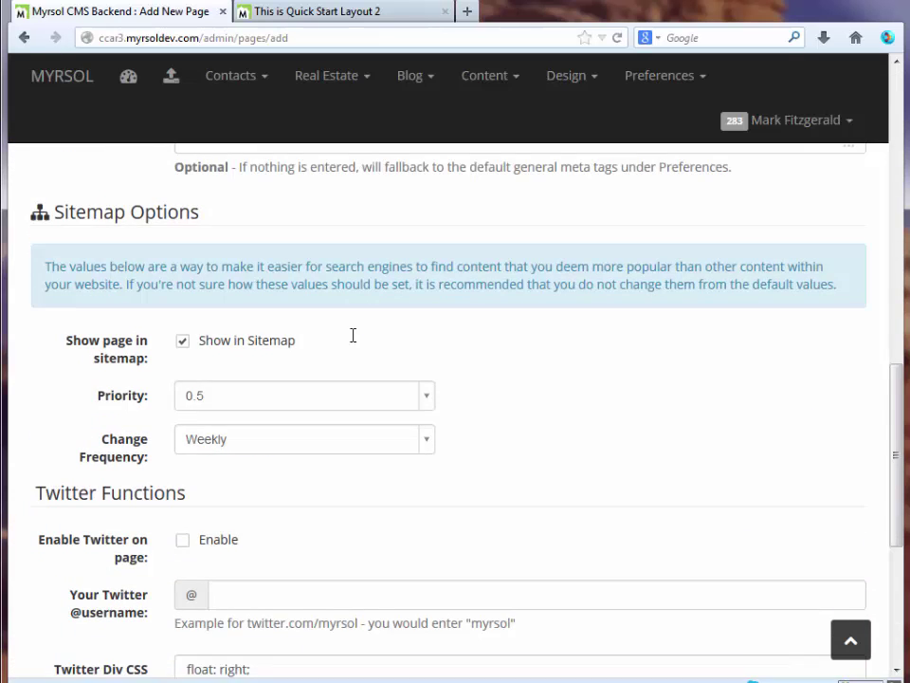
{"action": "scroll", "coordinate": [356, 343], "scroll_direction": "down", "scroll_amount": 1}
{"action": "scroll", "coordinate": [356, 343], "scroll_direction": "up", "scroll_amount": 2}
{"action": "scroll", "coordinate": [356, 343], "scroll_direction": "down", "scroll_amount": 1}
{"action": "scroll", "coordinate": [357, 343], "scroll_direction": "down", "scroll_amount": 1}
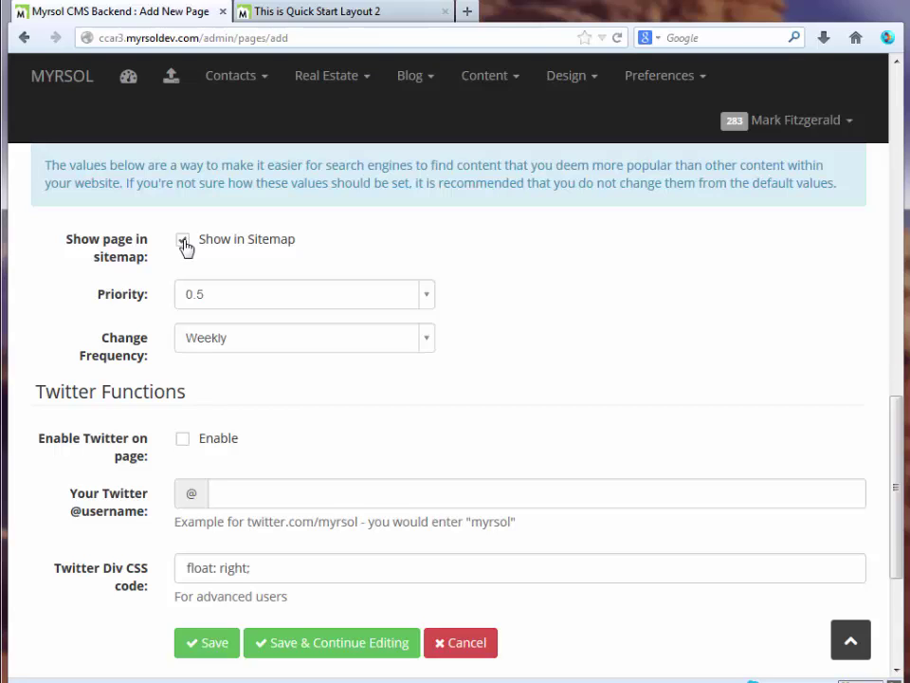
{"action": "scroll", "coordinate": [224, 290], "scroll_direction": "up", "scroll_amount": 5}
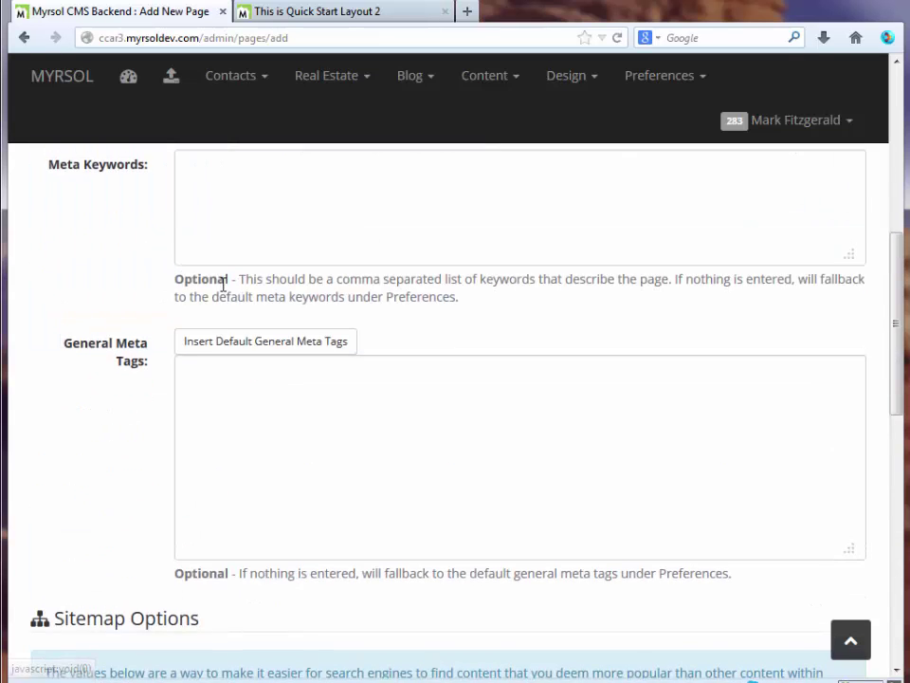
{"action": "scroll", "coordinate": [223, 284], "scroll_direction": "up", "scroll_amount": 2}
{"action": "scroll", "coordinate": [218, 275], "scroll_direction": "up", "scroll_amount": 3}
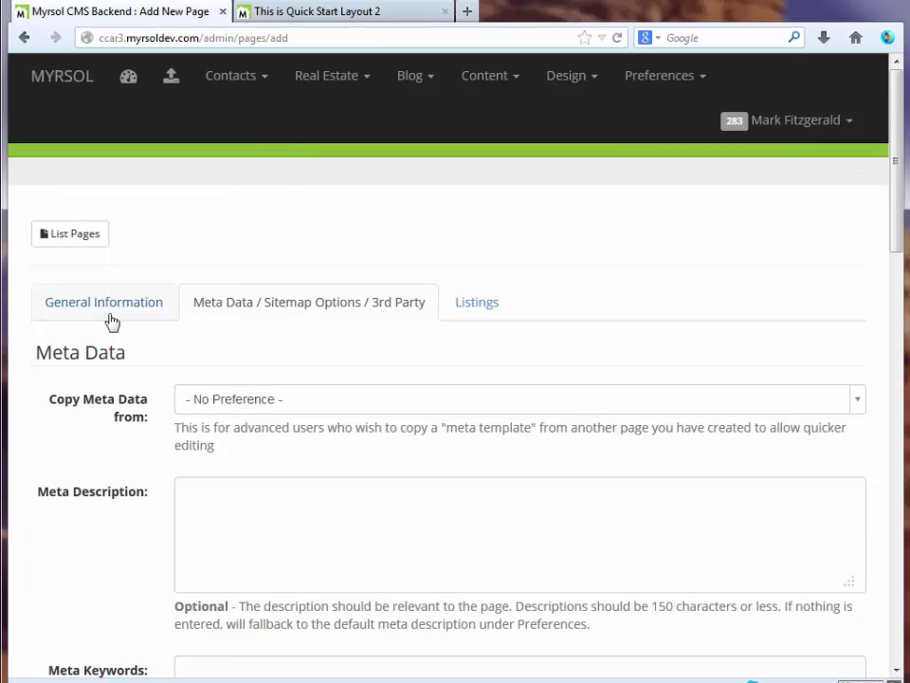
Save the new page from its general information and expand Myrsol 3 Tutorials in the page list to show its child page.
{"action": "left_click", "coordinate": [110, 304]}
{"action": "scroll", "coordinate": [110, 309], "scroll_direction": "down", "scroll_amount": 10}
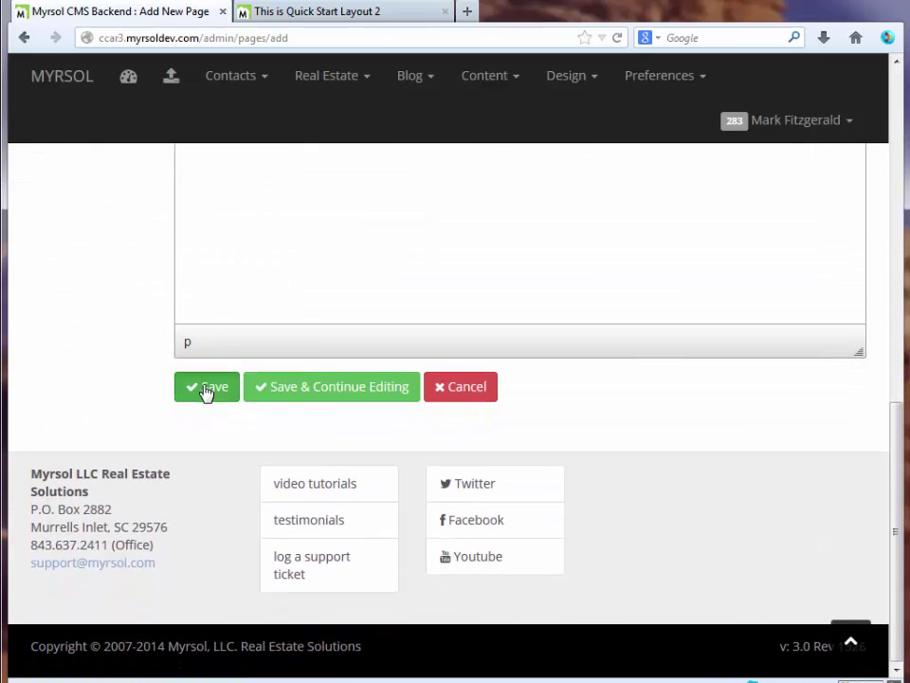
{"action": "left_click", "coordinate": [206, 388]}
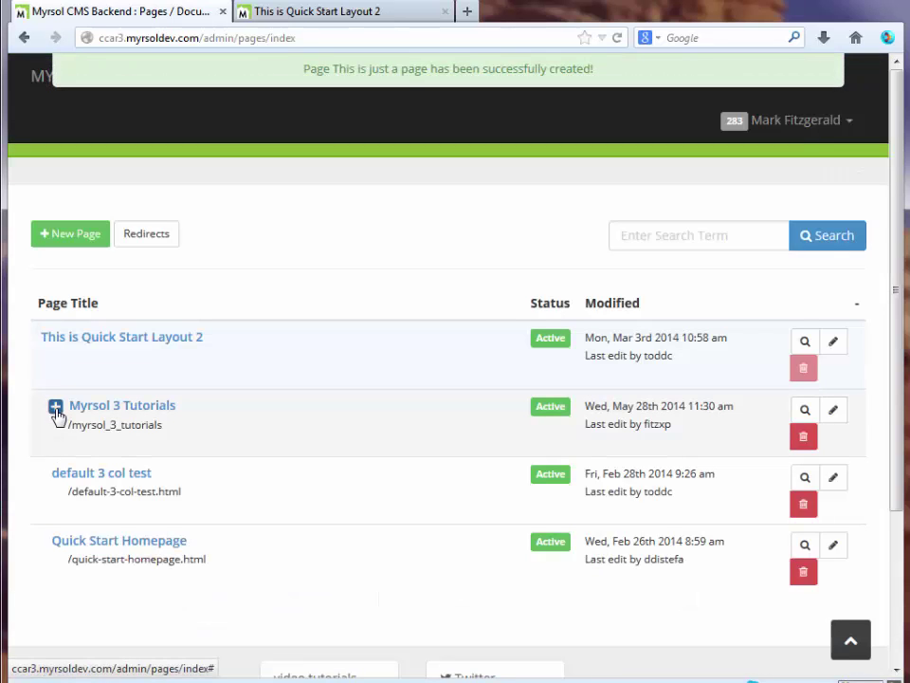
{"action": "left_click", "coordinate": [56, 408]}
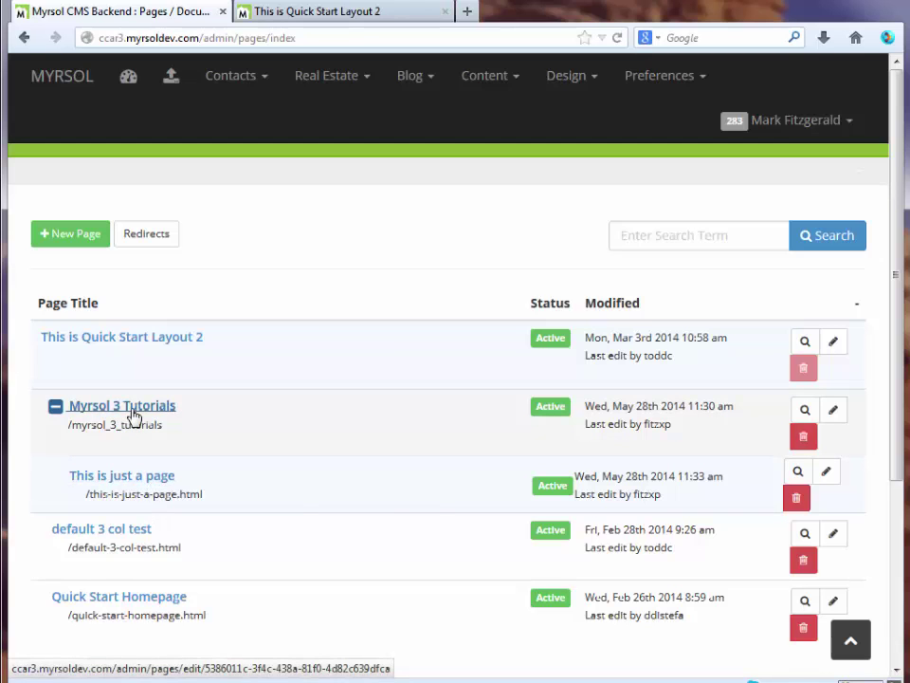
{"action": "scroll", "coordinate": [275, 405], "scroll_direction": "down", "scroll_amount": 2}
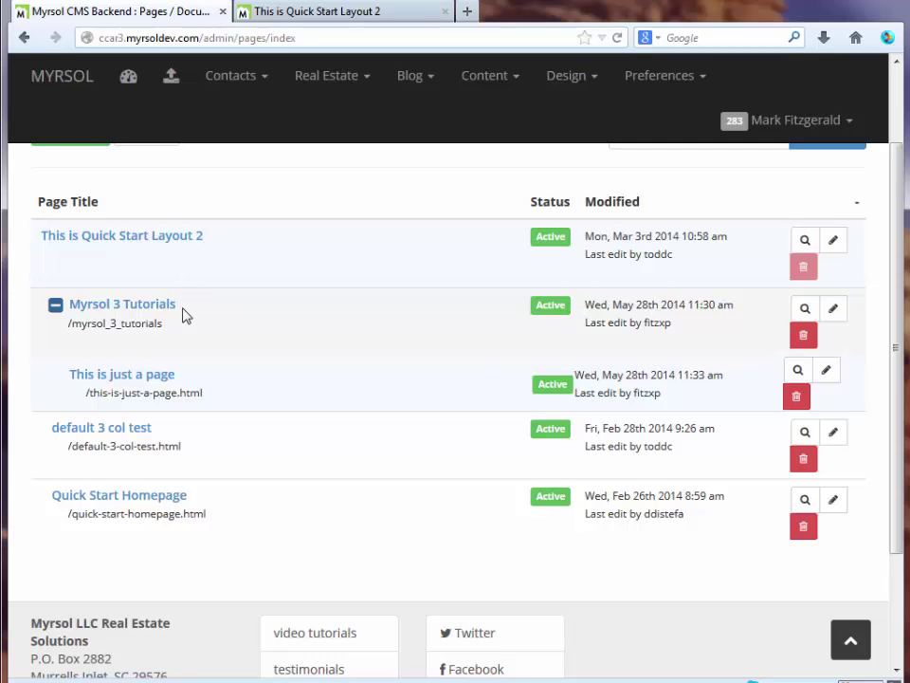
Review the general settings and page URL of Myrsol 3 Tutorials, then return to the page list and expand that folder.
{"action": "left_click", "coordinate": [121, 304]}
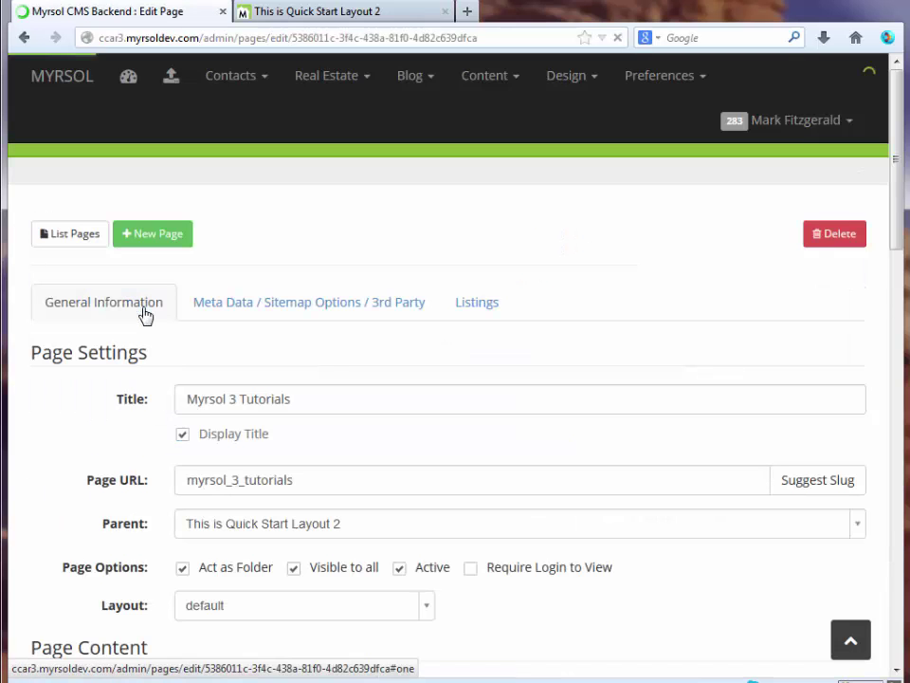
{"action": "scroll", "coordinate": [388, 362], "scroll_direction": "down", "scroll_amount": 4}
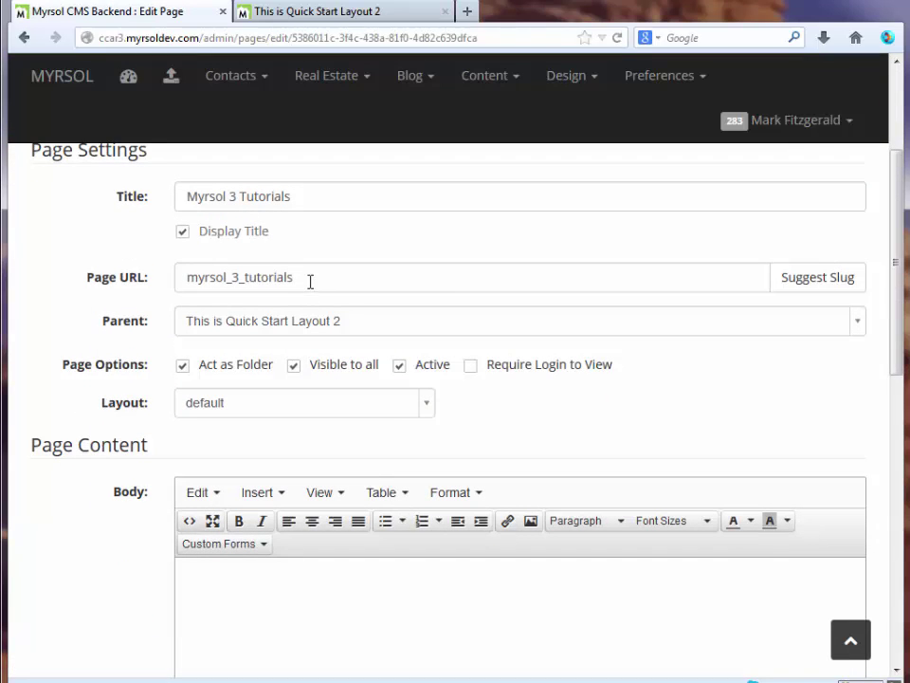
{"action": "left_click", "coordinate": [310, 281]}
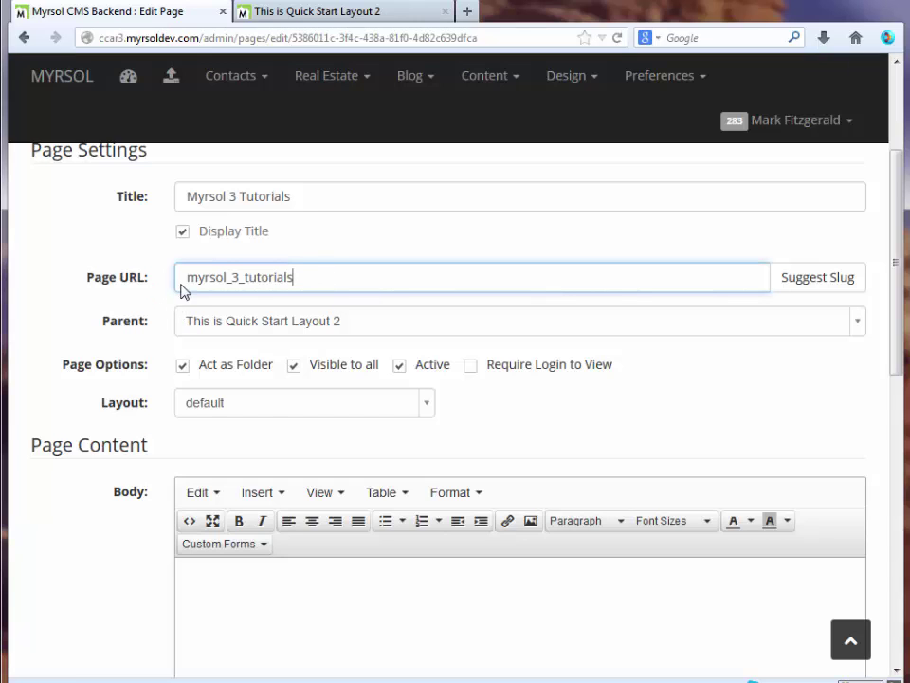
{"action": "scroll", "coordinate": [255, 268], "scroll_direction": "up", "scroll_amount": 3}
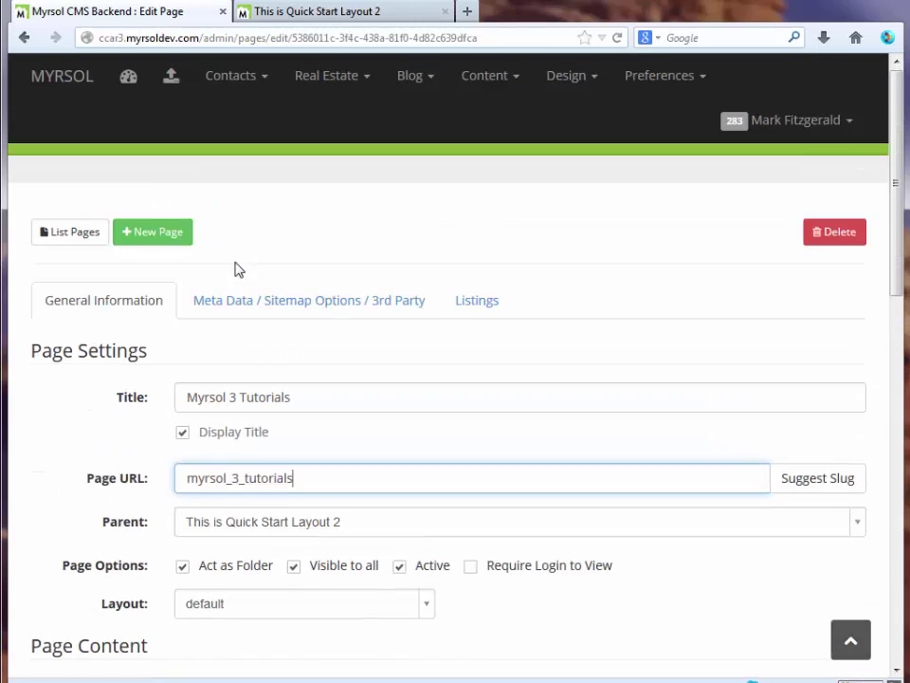
{"action": "left_click", "coordinate": [67, 239]}
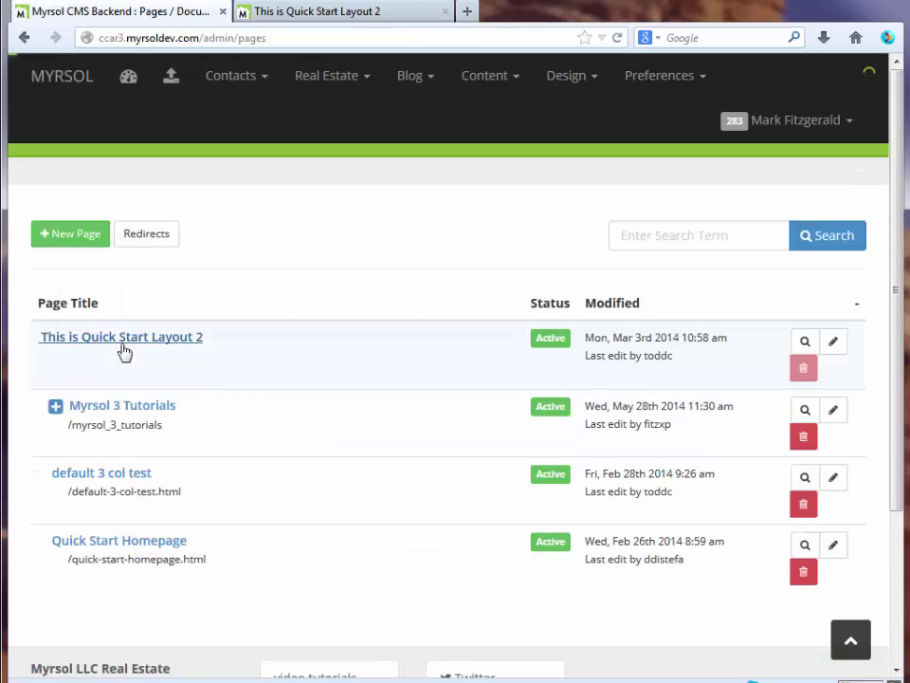
{"action": "left_click", "coordinate": [55, 407]}
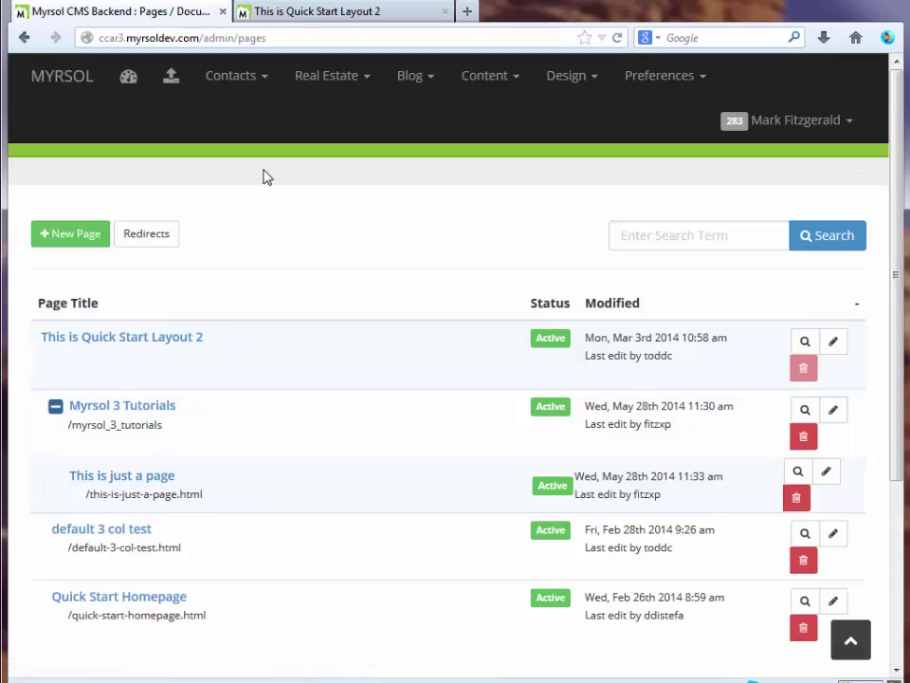
Open the public website's sitemap and examine how its Pages section lists Myrsol 3 Tutorials and its child page.
{"action": "left_click", "coordinate": [303, 13]}
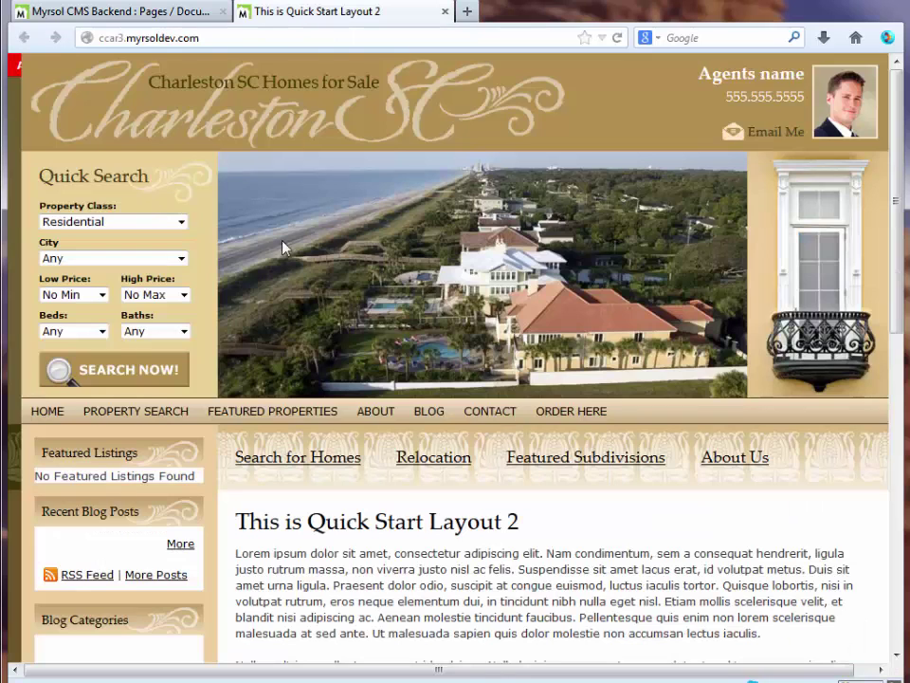
{"action": "scroll", "coordinate": [285, 285], "scroll_direction": "down", "scroll_amount": 10}
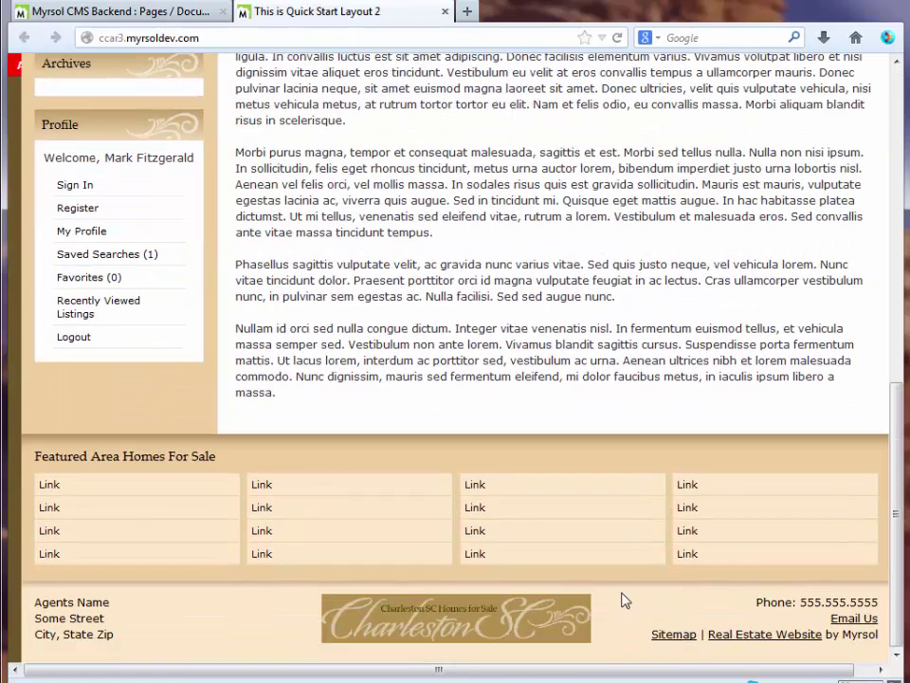
{"action": "left_click", "coordinate": [675, 636]}
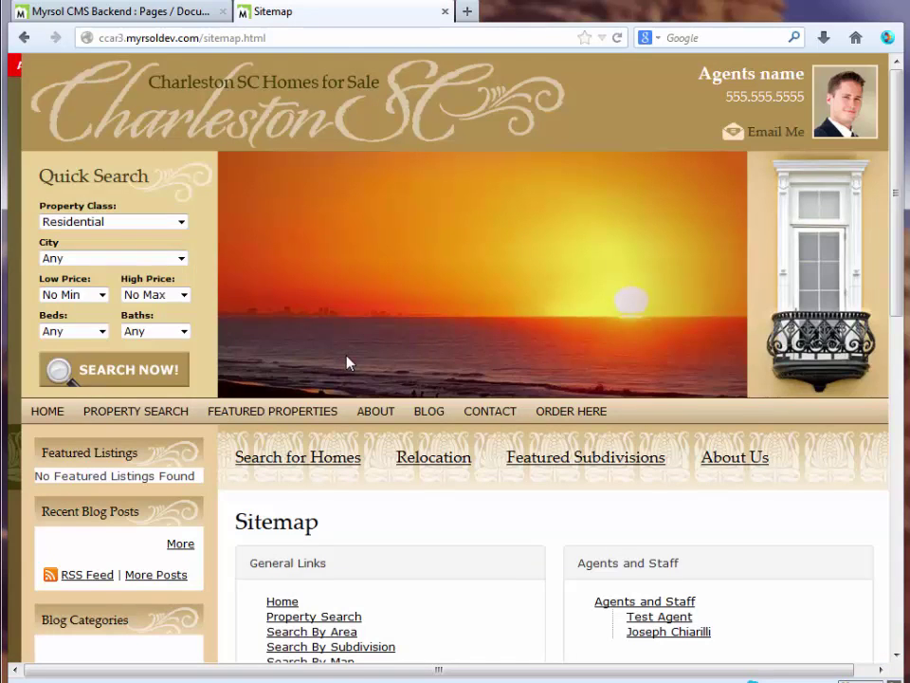
{"action": "scroll", "coordinate": [347, 361], "scroll_direction": "down", "scroll_amount": 4}
{"action": "scroll", "coordinate": [349, 362], "scroll_direction": "down", "scroll_amount": 2}
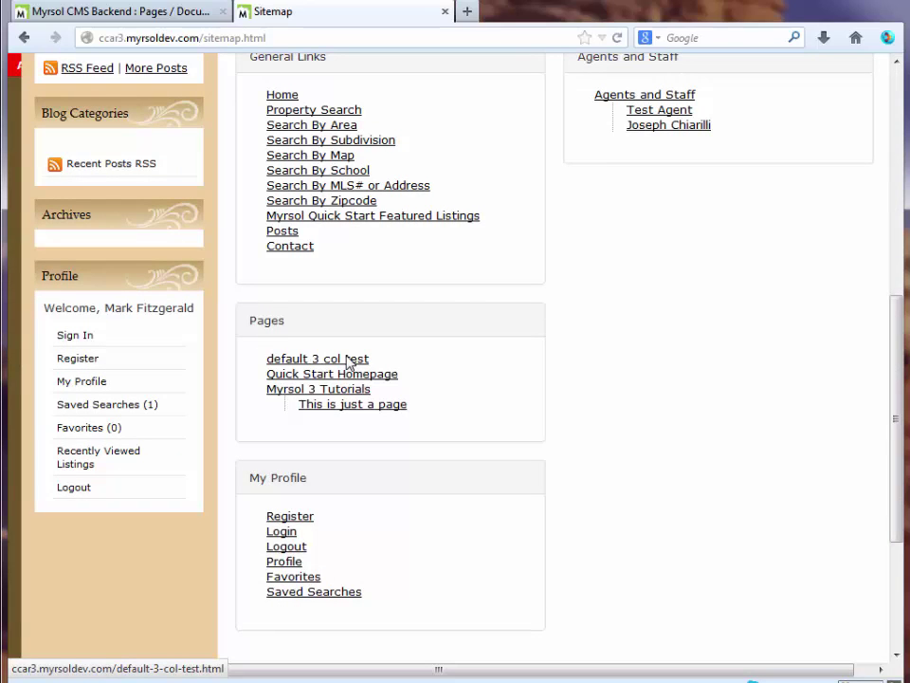
{"action": "scroll", "coordinate": [349, 363], "scroll_direction": "up", "scroll_amount": 2}
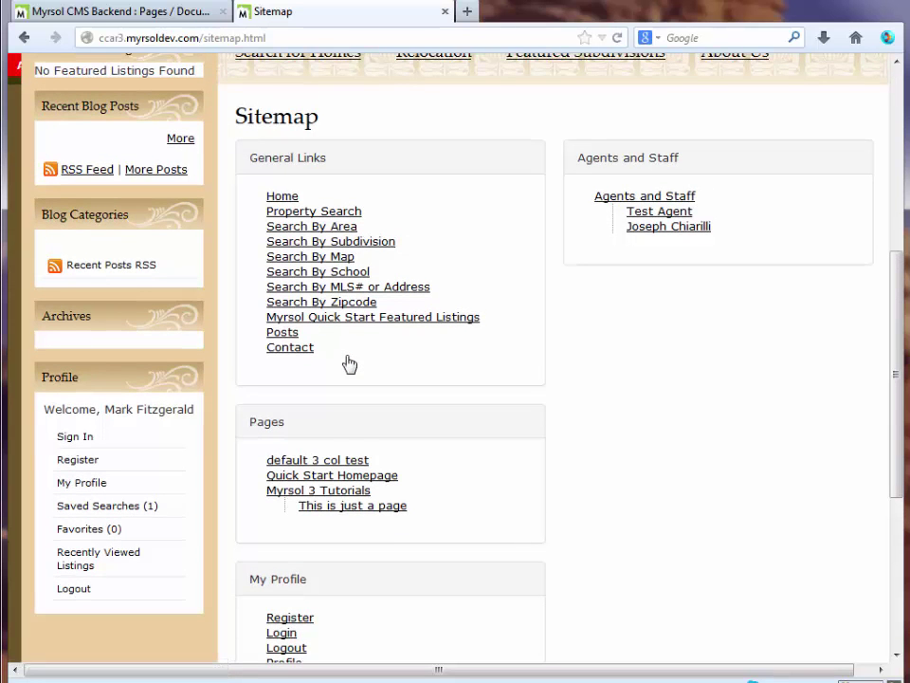
{"action": "scroll", "coordinate": [349, 362], "scroll_direction": "up", "scroll_amount": 2}
{"action": "scroll", "coordinate": [287, 362], "scroll_direction": "down", "scroll_amount": 4}
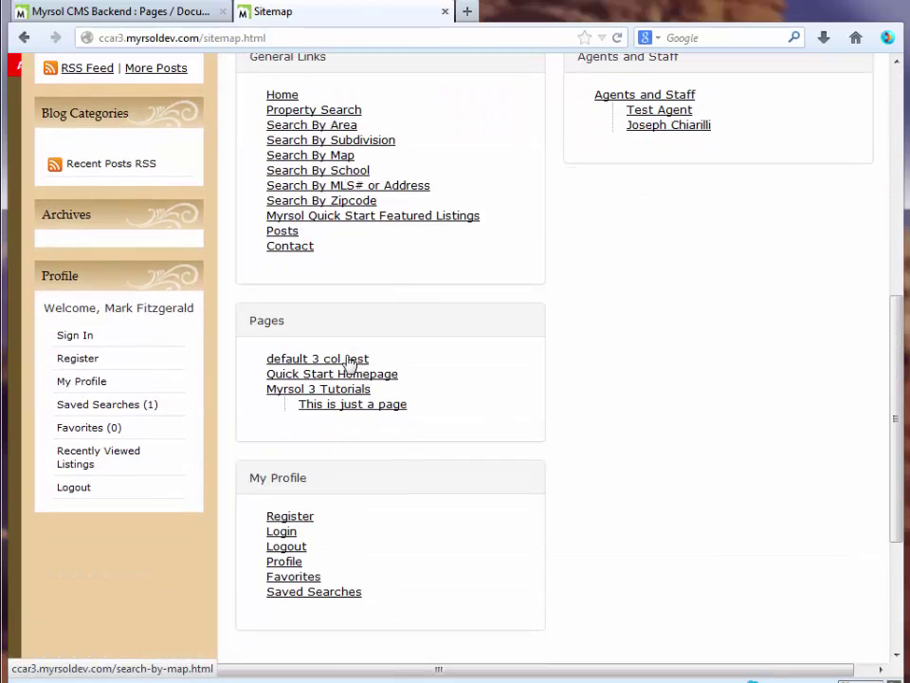
{"action": "left_click_drag", "start_coordinate": [249, 321], "coordinate": [285, 323]}
{"action": "left_click", "coordinate": [309, 346]}
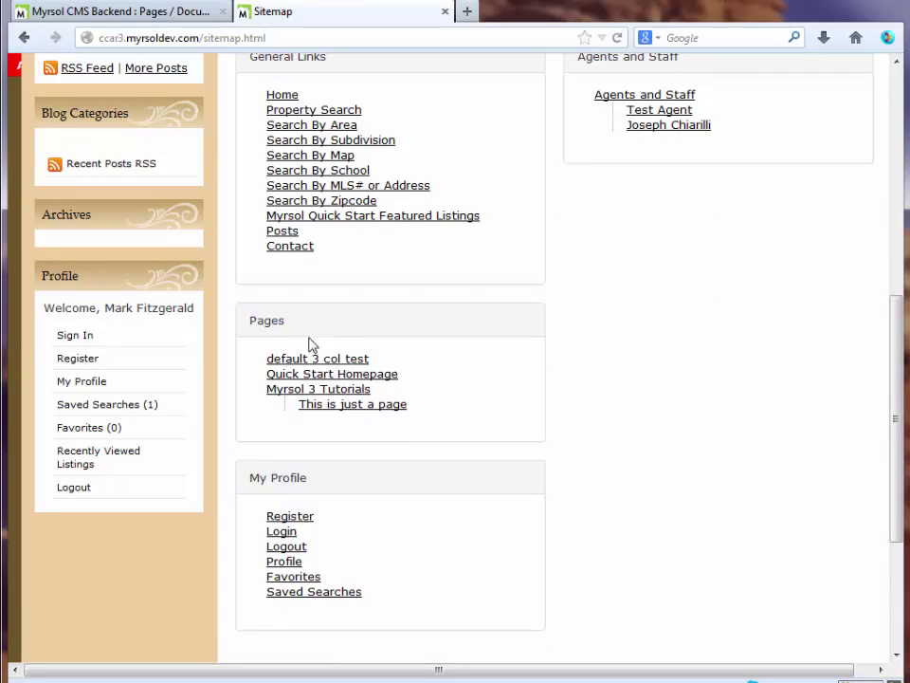
Open "This is just a page" from the sitemap and inspect its content and the folder and file parts of its URL.
{"action": "left_click", "coordinate": [336, 408]}
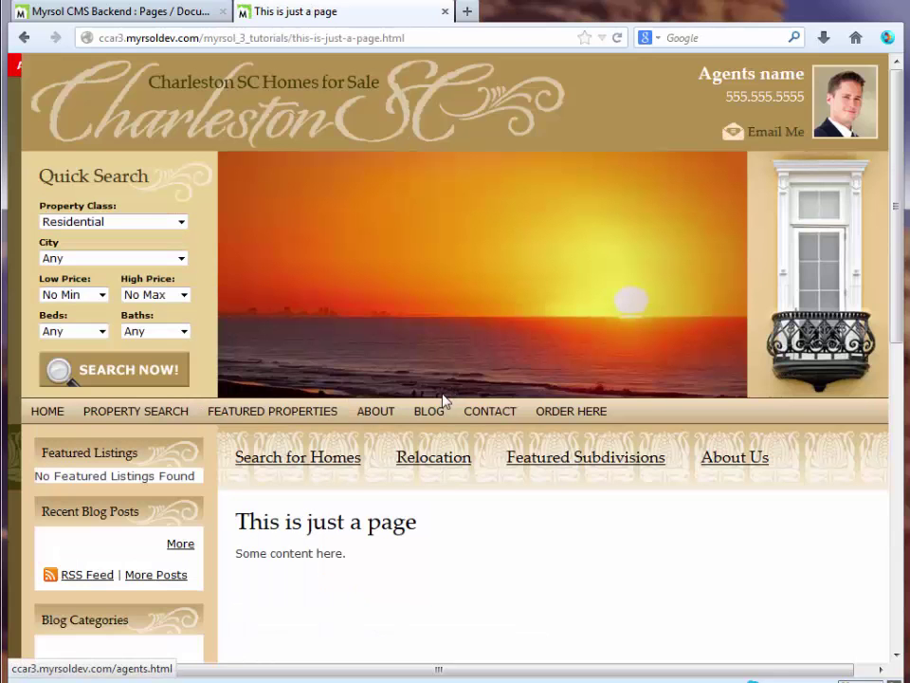
{"action": "scroll", "coordinate": [426, 426], "scroll_direction": "down", "scroll_amount": 4}
{"action": "scroll", "coordinate": [413, 386], "scroll_direction": "up", "scroll_amount": 2}
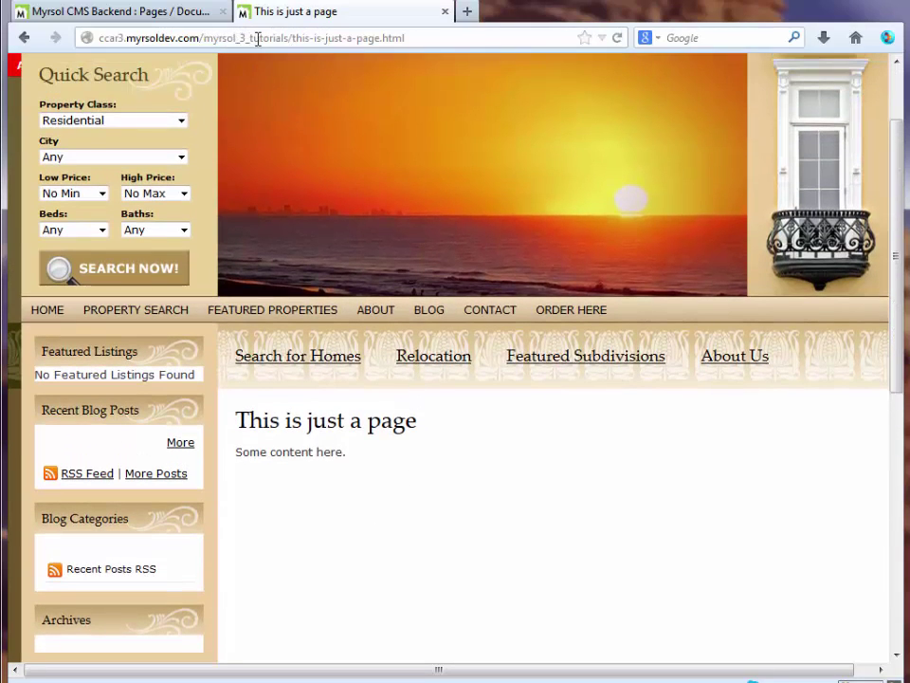
{"action": "left_click_drag", "start_coordinate": [287, 38], "coordinate": [208, 40]}
{"action": "left_click", "coordinate": [396, 38]}
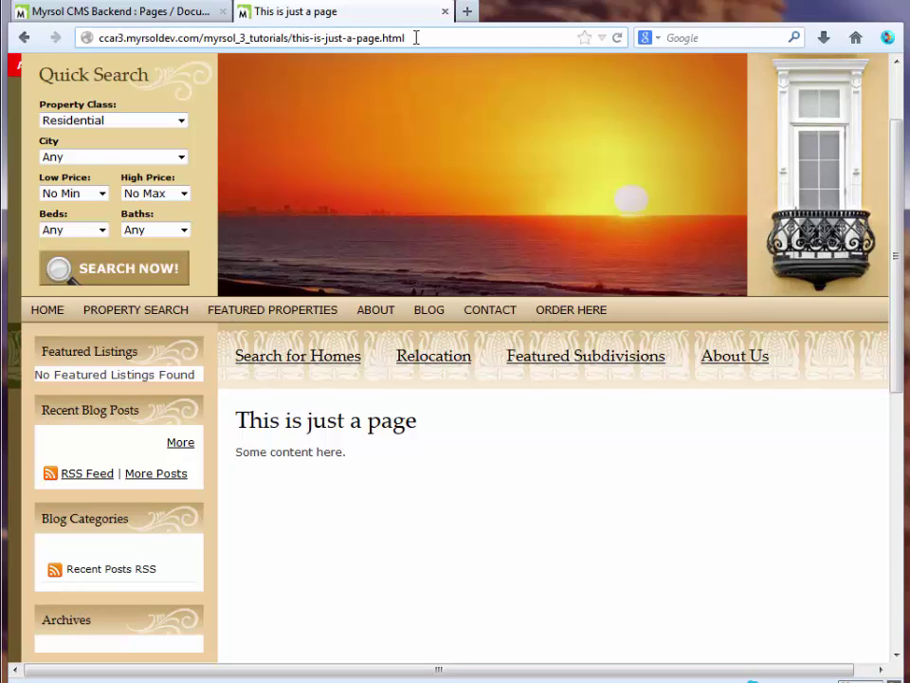
{"action": "left_click_drag", "start_coordinate": [414, 38], "coordinate": [207, 40]}
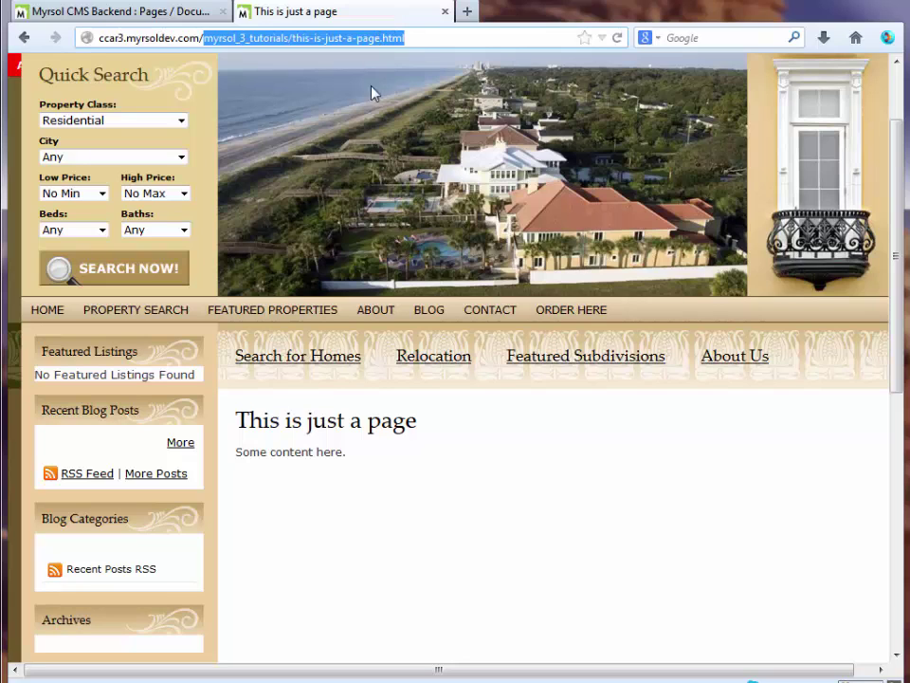
Start a new page in the CMS backend titled "inside folder level 2" and generate its suggested URL slug.
{"action": "left_click", "coordinate": [175, 19]}
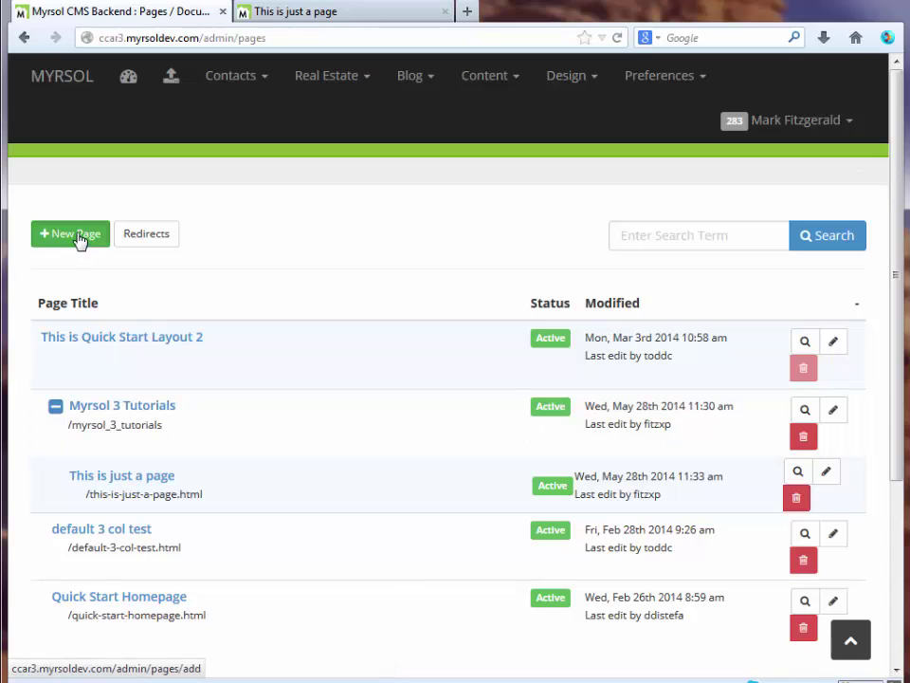
{"action": "left_click", "coordinate": [78, 236]}
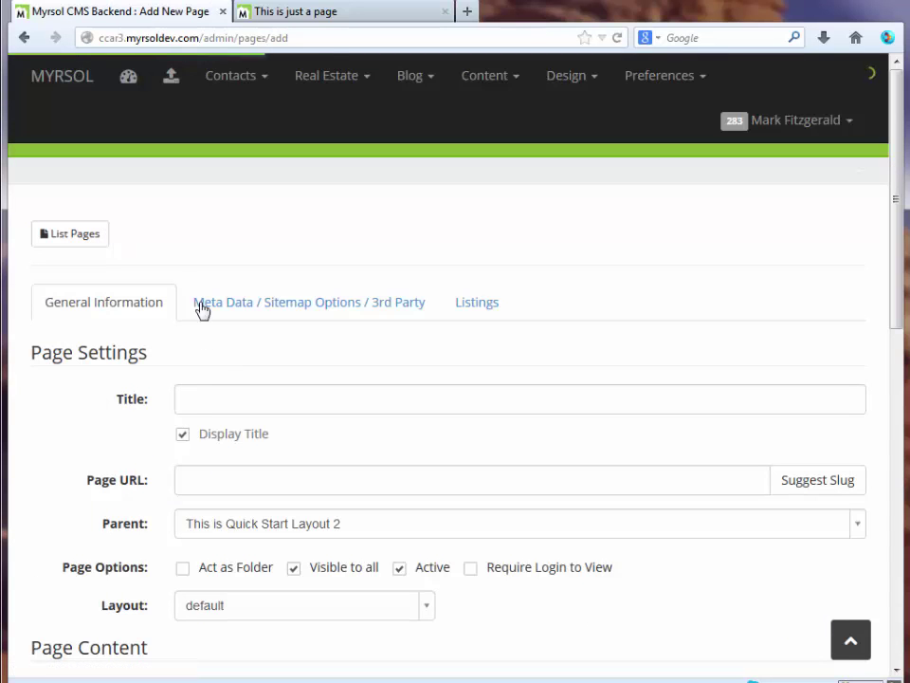
{"action": "scroll", "coordinate": [259, 364], "scroll_direction": "down", "scroll_amount": 2}
{"action": "scroll", "coordinate": [259, 364], "scroll_direction": "down", "scroll_amount": 1}
{"action": "left_click", "coordinate": [208, 197]}
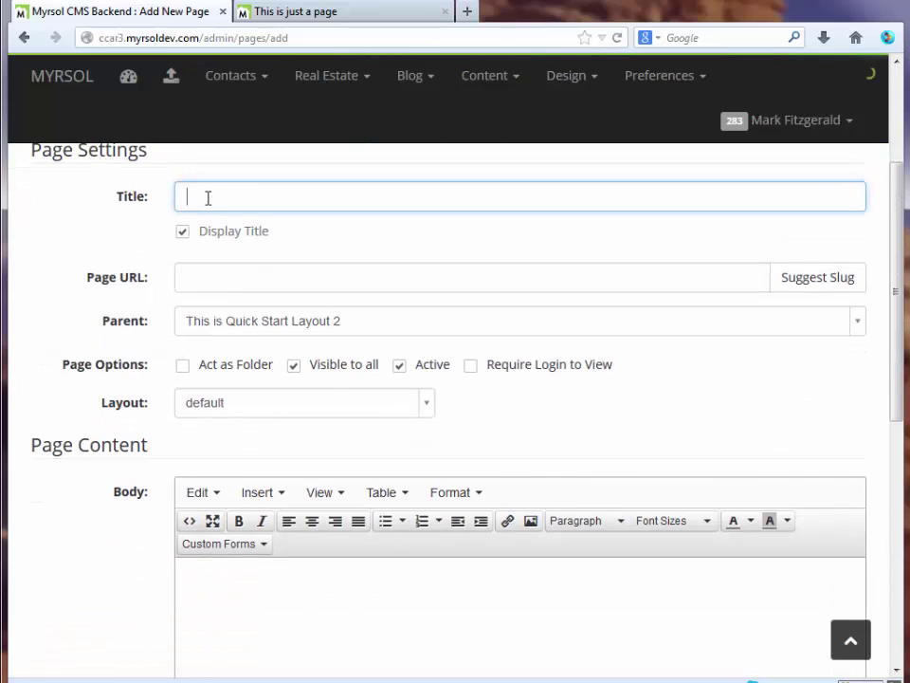
{"action": "type", "text": "inside folder"}
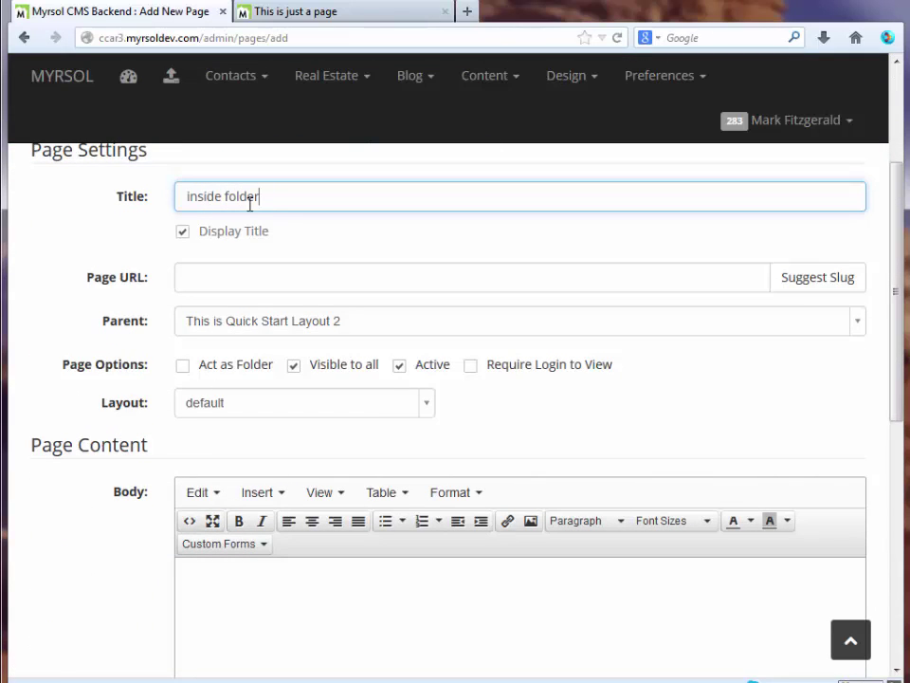
{"action": "type", "text": " level 2"}
{"action": "left_click", "coordinate": [796, 286]}
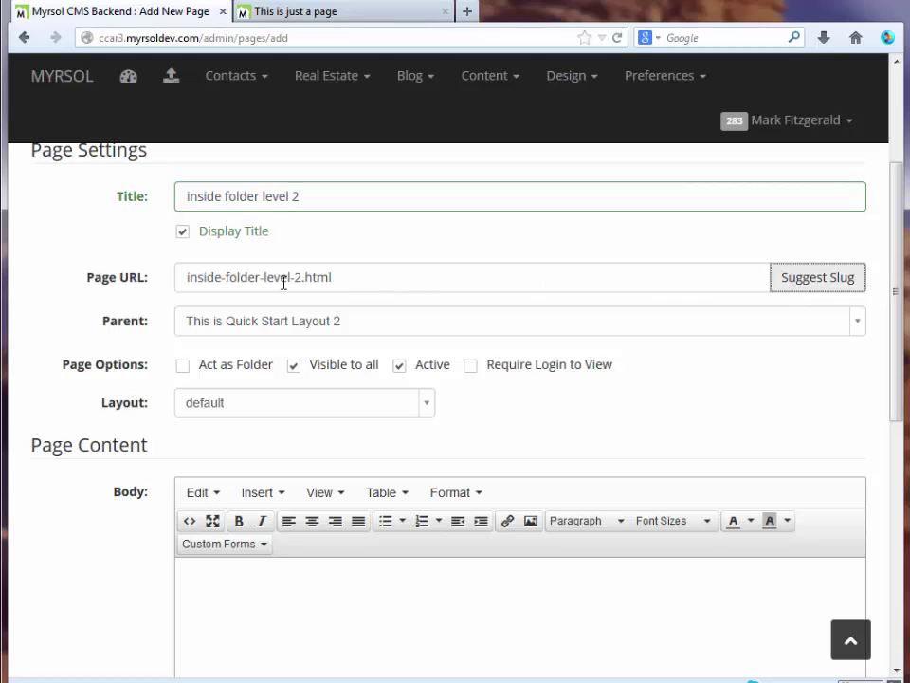
Change the page URL to inside_folder_level_2, removing the .html extension and replacing the hyphens with underscores.
{"action": "left_click_drag", "start_coordinate": [300, 278], "coordinate": [350, 279]}
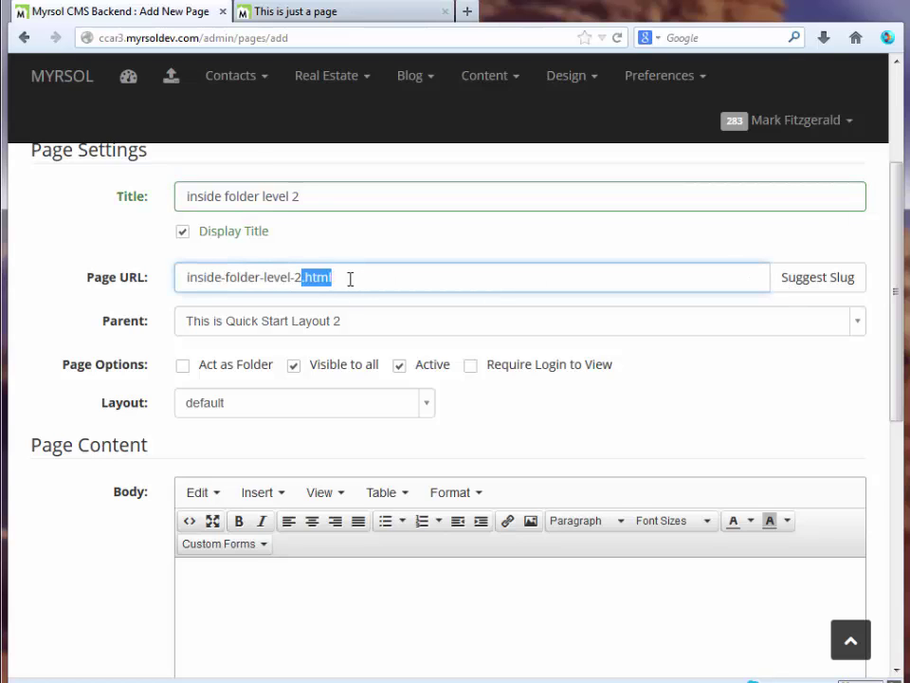
{"action": "key", "text": "BackSpace"}
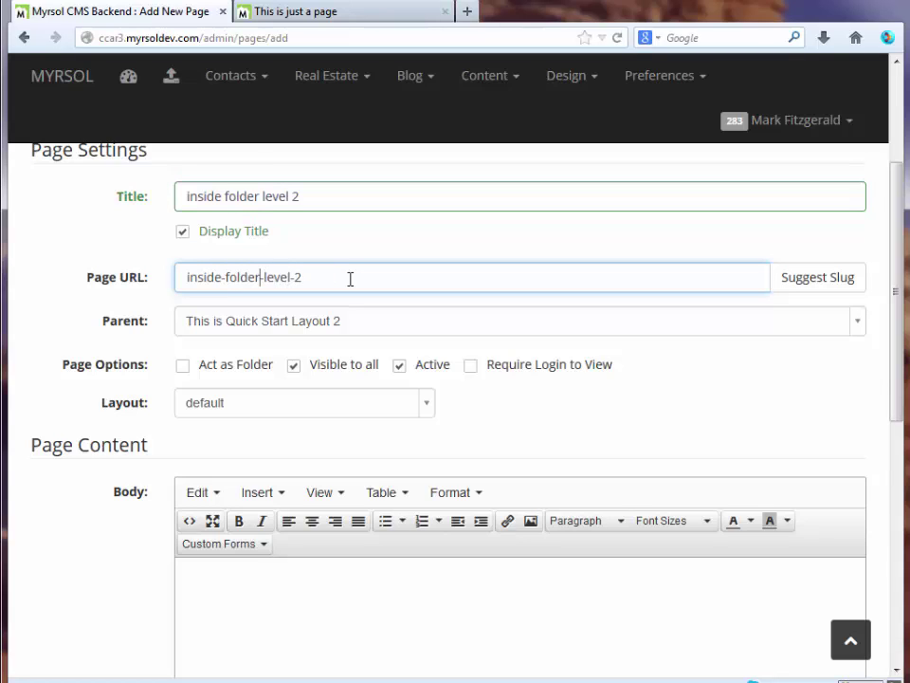
{"action": "key", "text": "Delete"}
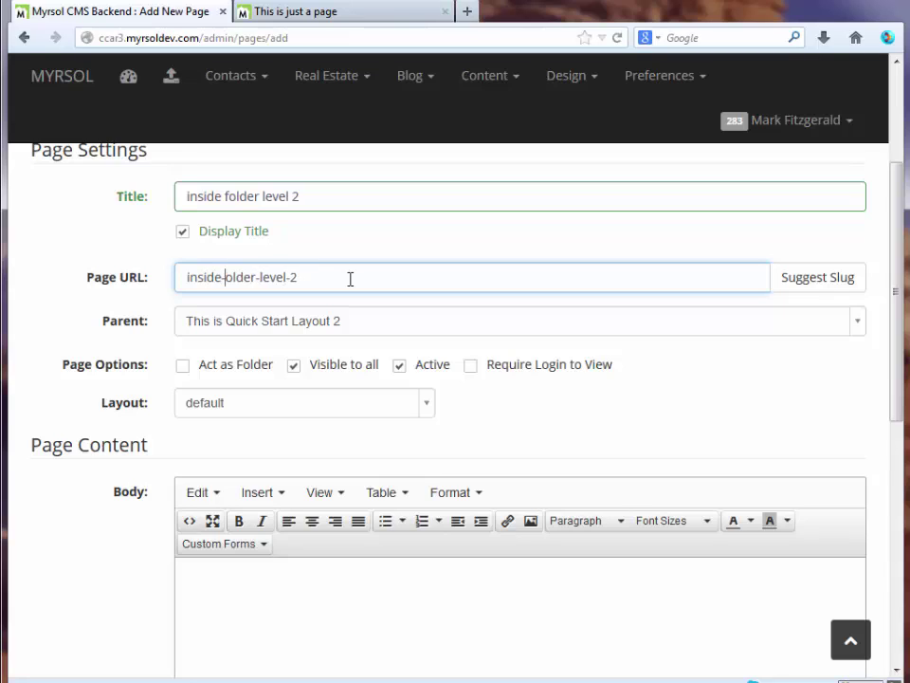
{"action": "key", "text": "Left"}
{"action": "type", "text": "_"}
{"action": "key", "text": "Delete"}
{"action": "type", "text": "f"}
{"action": "key", "text": "Delete"}
{"action": "type", "text": "_"}
{"action": "type", "text": "_"}
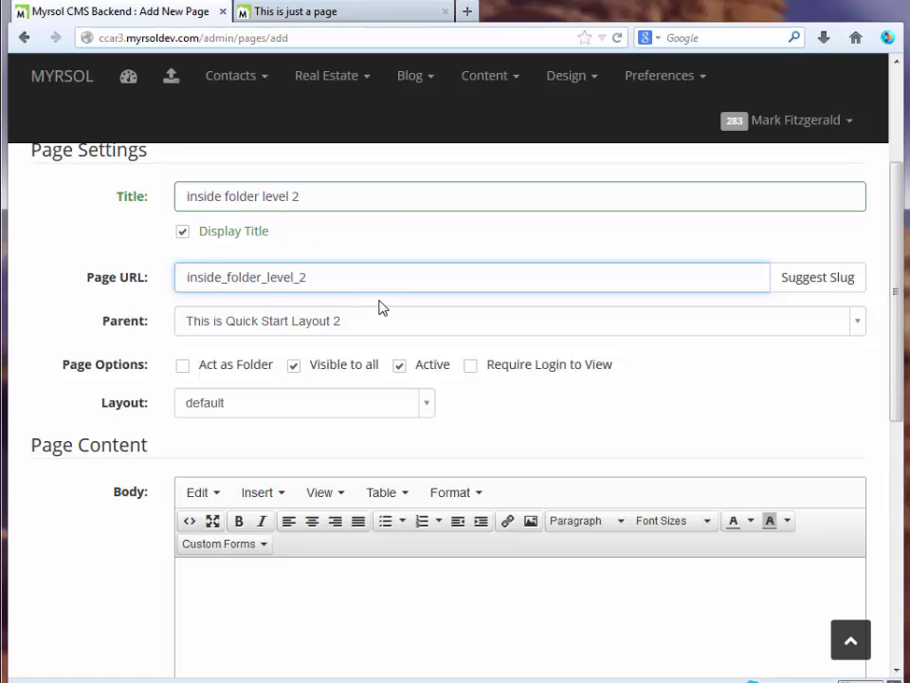
Make the new page act as a folder, save it, and expand Myrsol 3 Tutorials in the page list.
{"action": "left_click", "coordinate": [181, 369]}
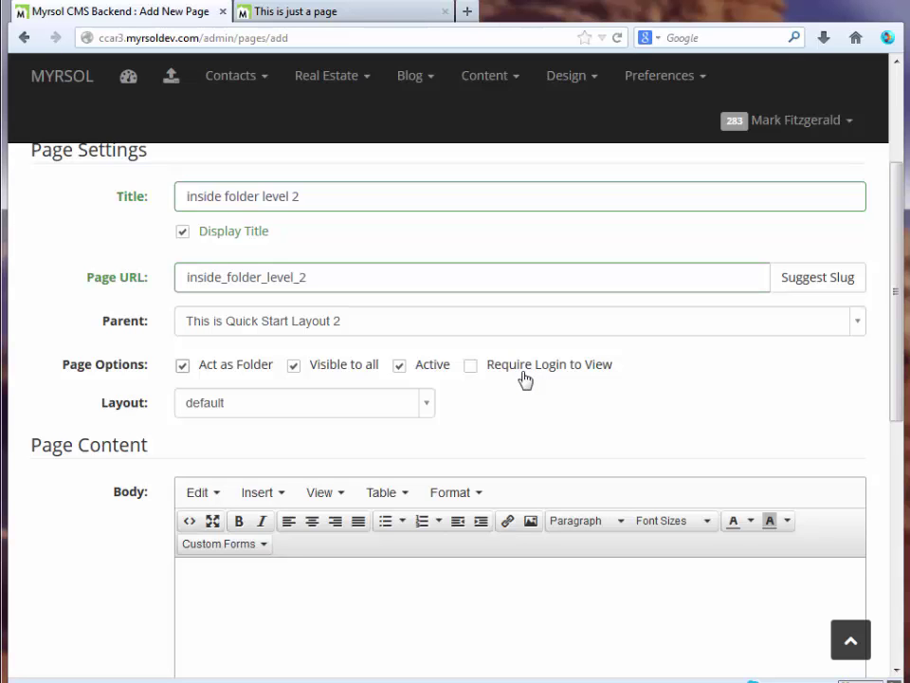
{"action": "scroll", "coordinate": [525, 379], "scroll_direction": "down", "scroll_amount": 5}
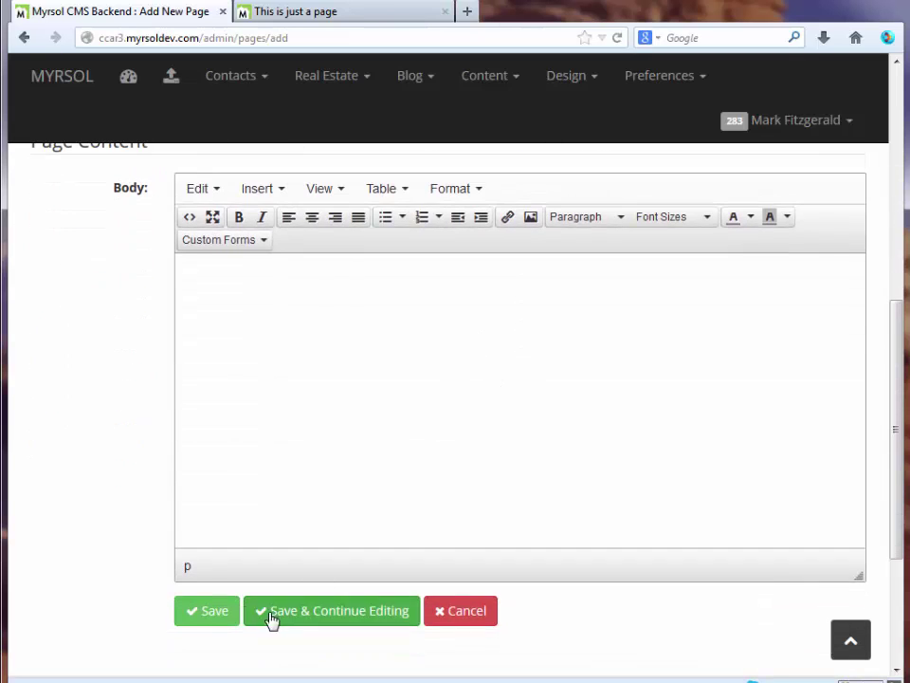
{"action": "left_click", "coordinate": [207, 613]}
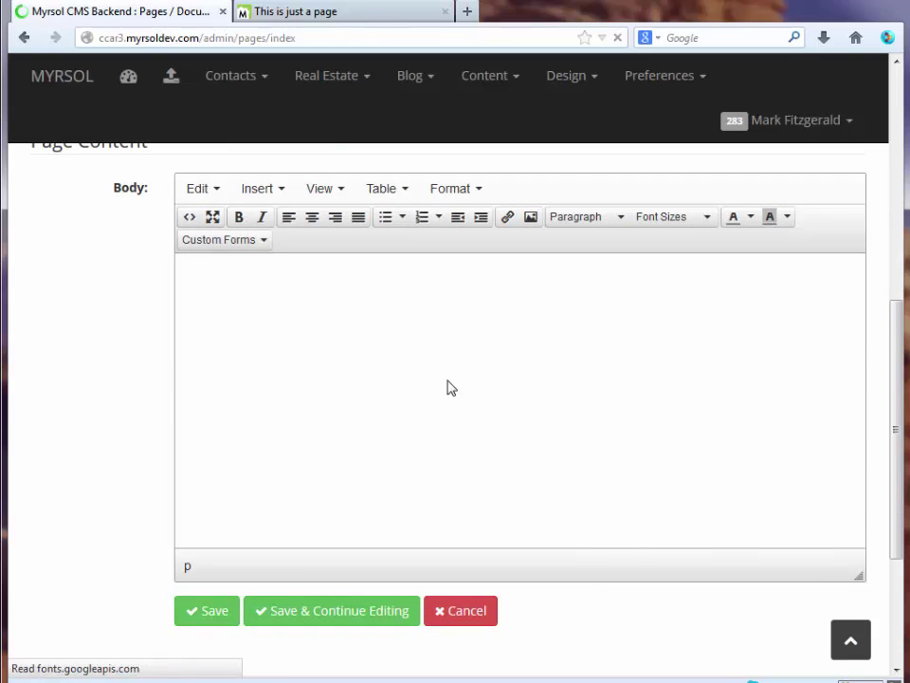
{"action": "scroll", "coordinate": [260, 366], "scroll_direction": "down", "scroll_amount": 4}
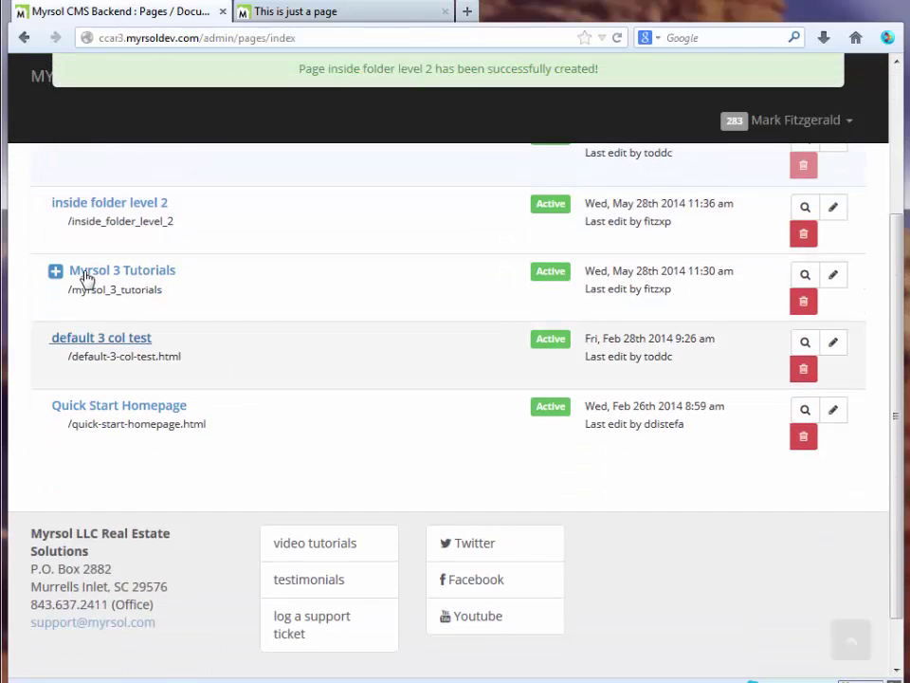
{"action": "left_click", "coordinate": [55, 274]}
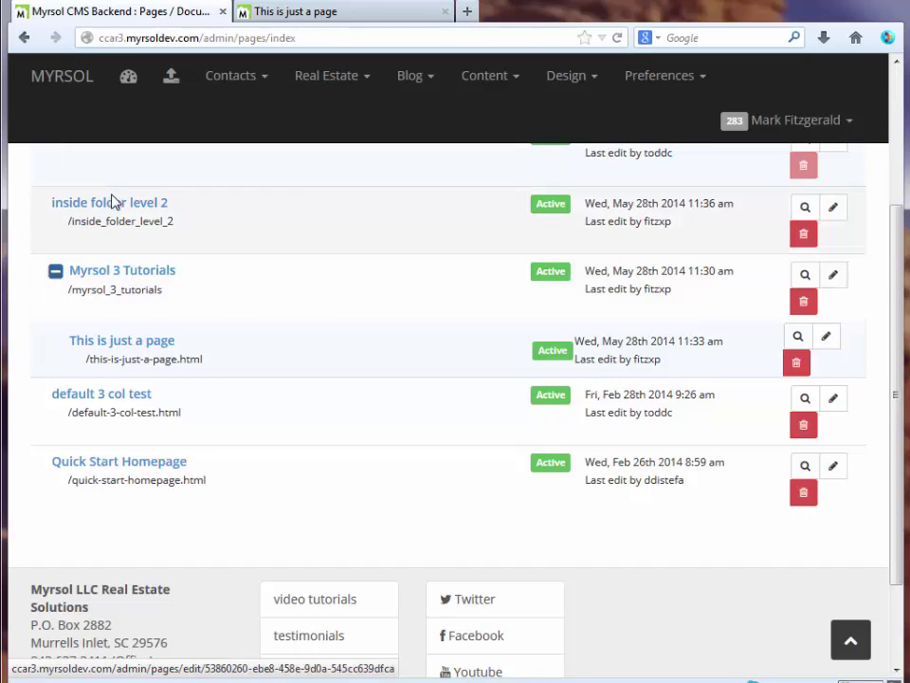
Set the parent of the "inside folder level 2" page to Myrsol 3 Tutorials and save the page.
{"action": "left_click", "coordinate": [109, 204]}
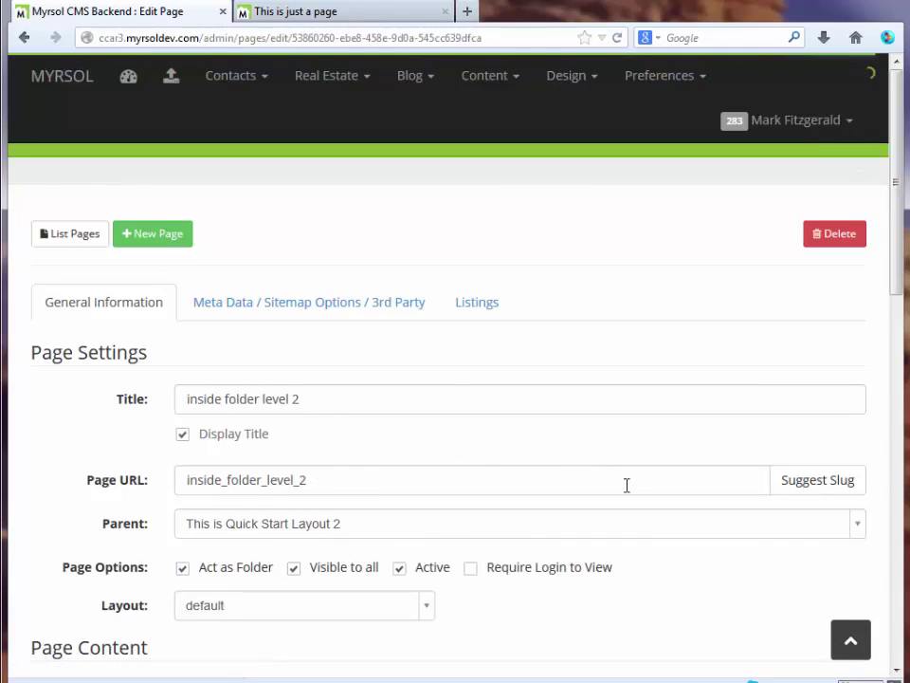
{"action": "scroll", "coordinate": [531, 407], "scroll_direction": "down", "scroll_amount": 2}
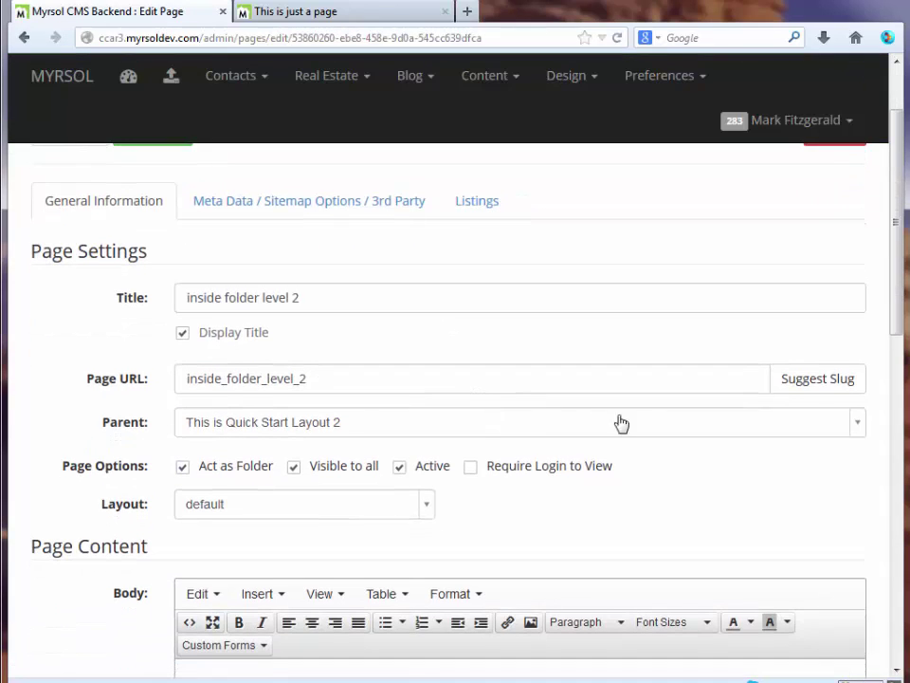
{"action": "left_click", "coordinate": [857, 426]}
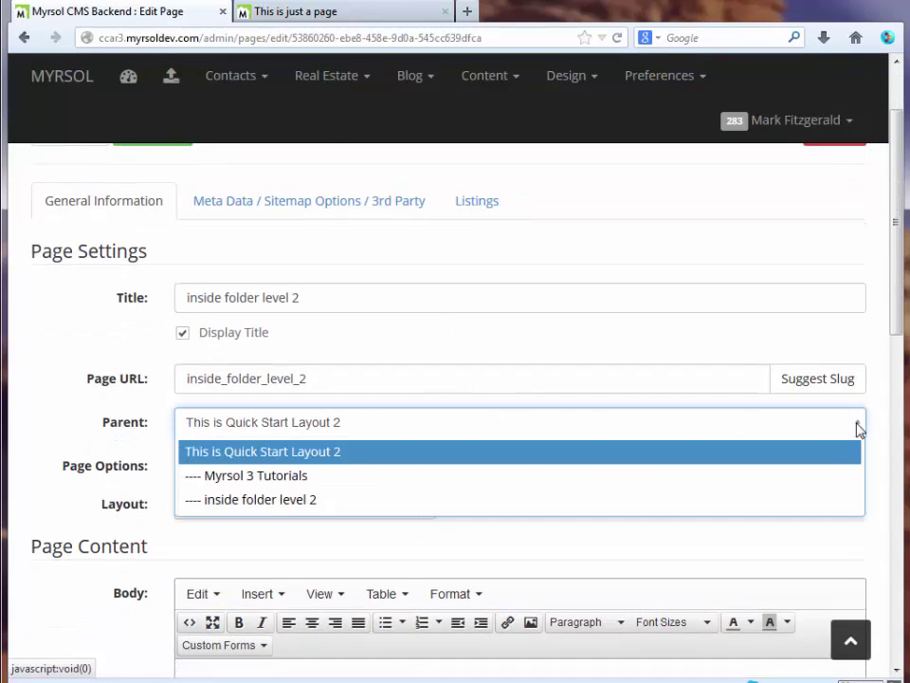
{"action": "left_click", "coordinate": [277, 484]}
{"action": "scroll", "coordinate": [112, 442], "scroll_direction": "down", "scroll_amount": 5}
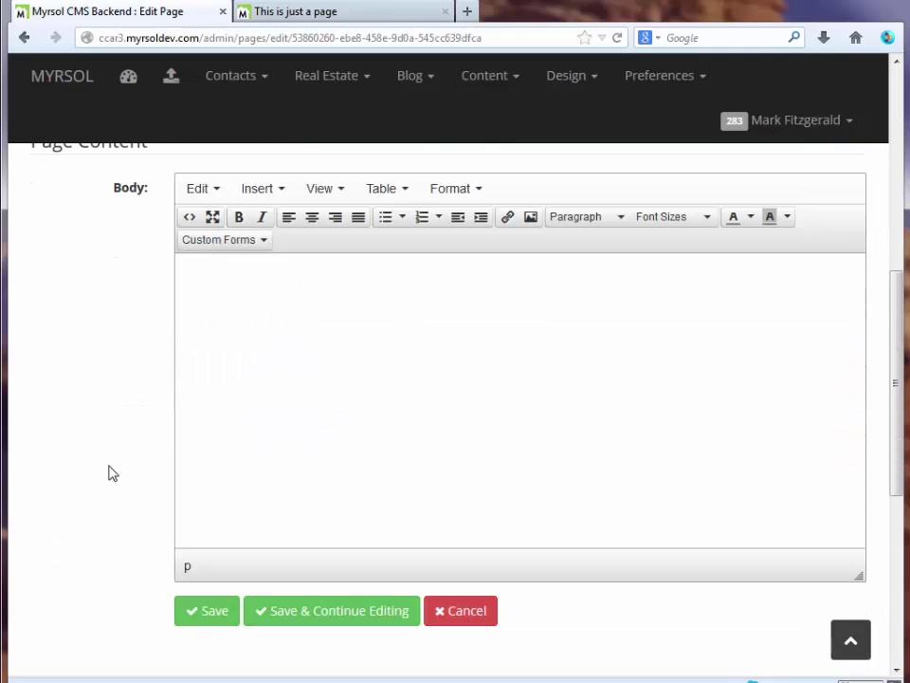
{"action": "left_click", "coordinate": [210, 613]}
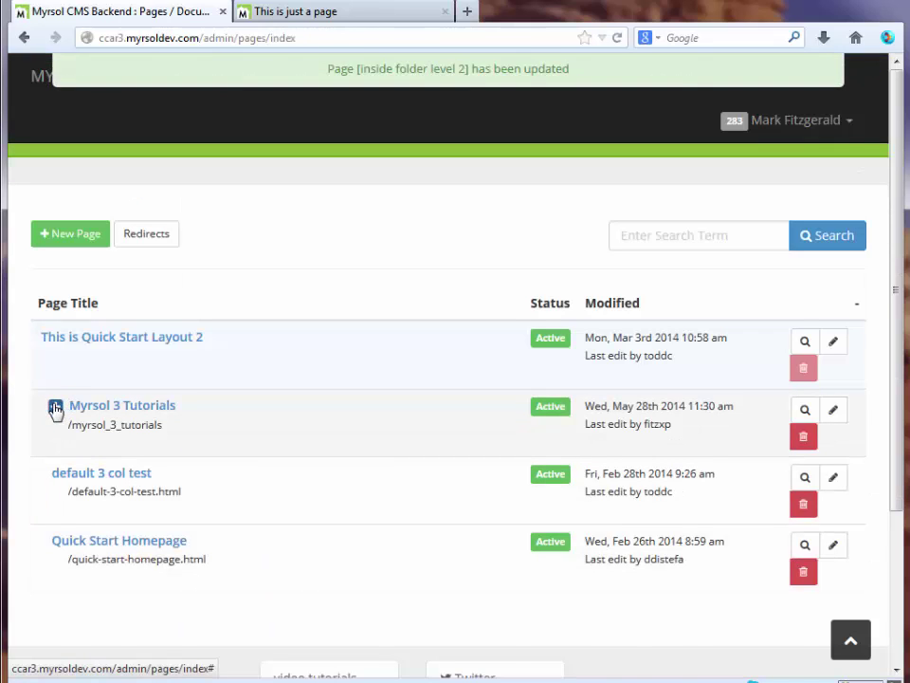
Expand Myrsol 3 Tutorials in the page list and check what the "inside folder level 2" folder contains.
{"action": "left_click", "coordinate": [55, 408]}
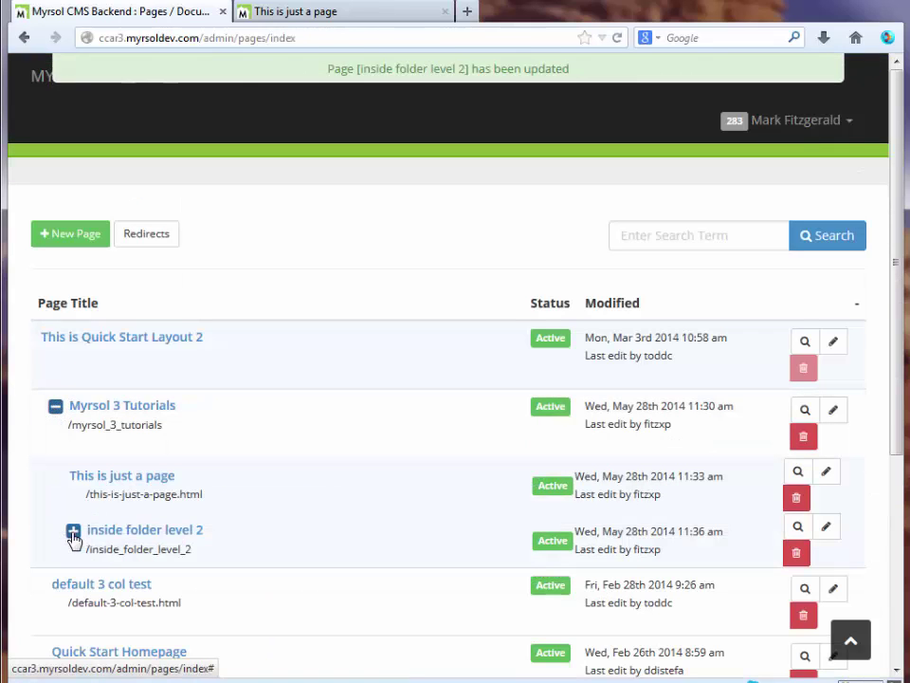
{"action": "left_click", "coordinate": [74, 534]}
{"action": "scroll", "coordinate": [300, 465], "scroll_direction": "down", "scroll_amount": 3}
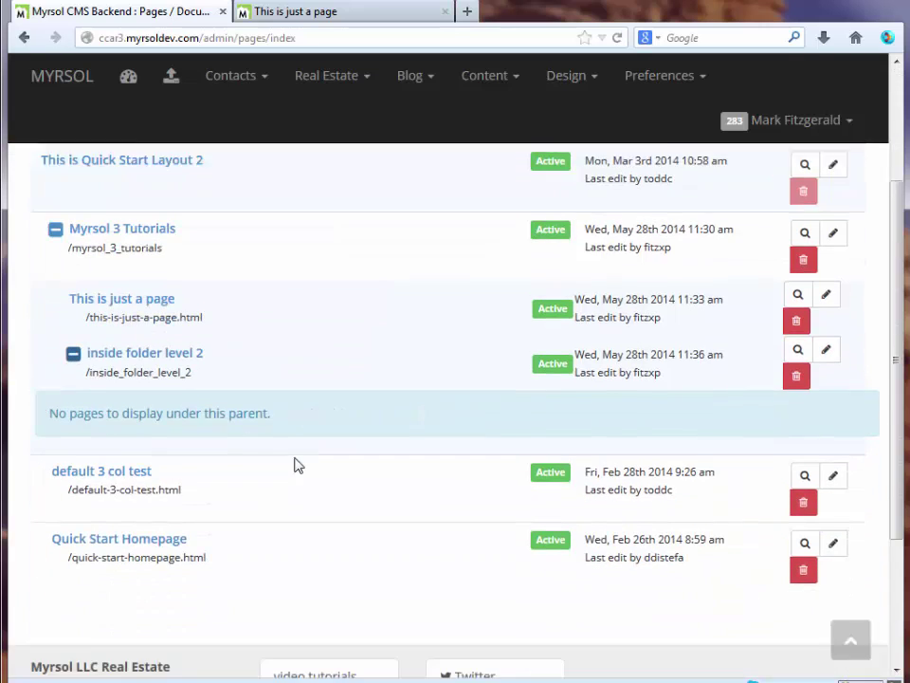
{"action": "left_click", "coordinate": [74, 328]}
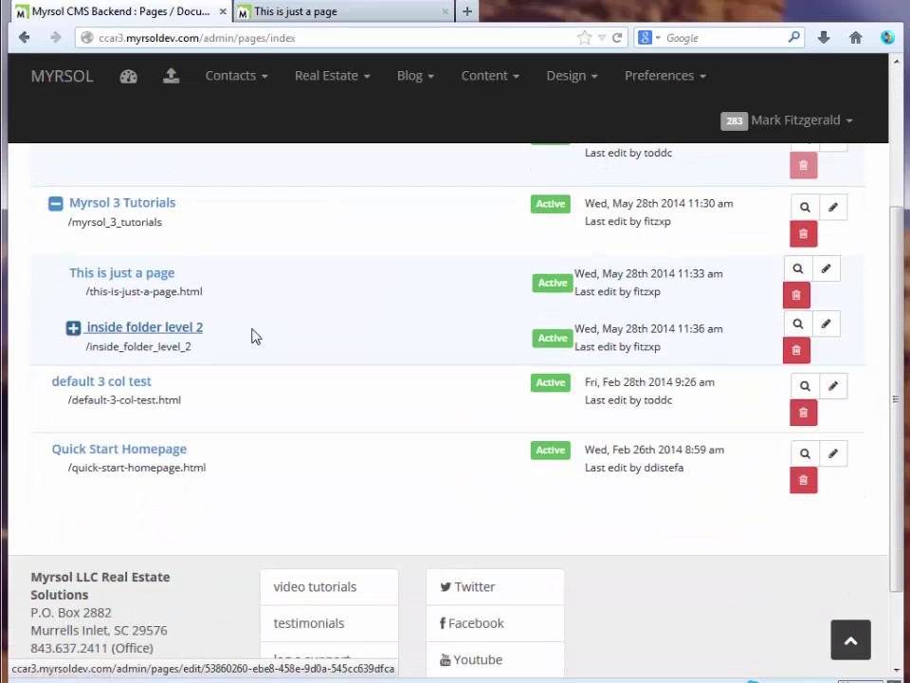
{"action": "scroll", "coordinate": [213, 332], "scroll_direction": "up", "scroll_amount": 2}
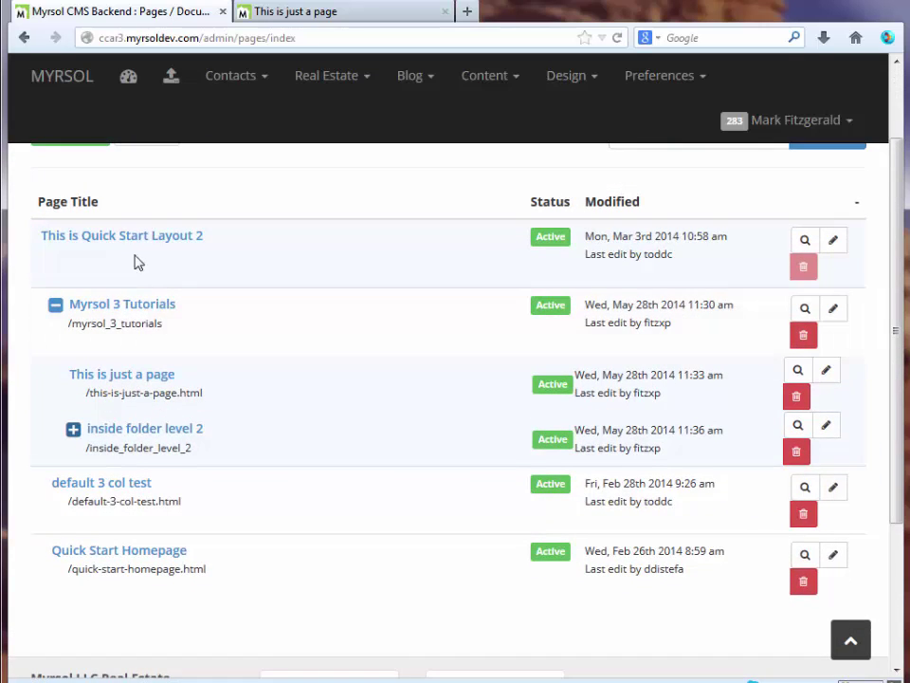
Start a new page titled "page inside level 2 folder" and generate its suggested URL slug.
{"action": "scroll", "coordinate": [128, 242], "scroll_direction": "up", "scroll_amount": 2}
{"action": "left_click", "coordinate": [76, 242]}
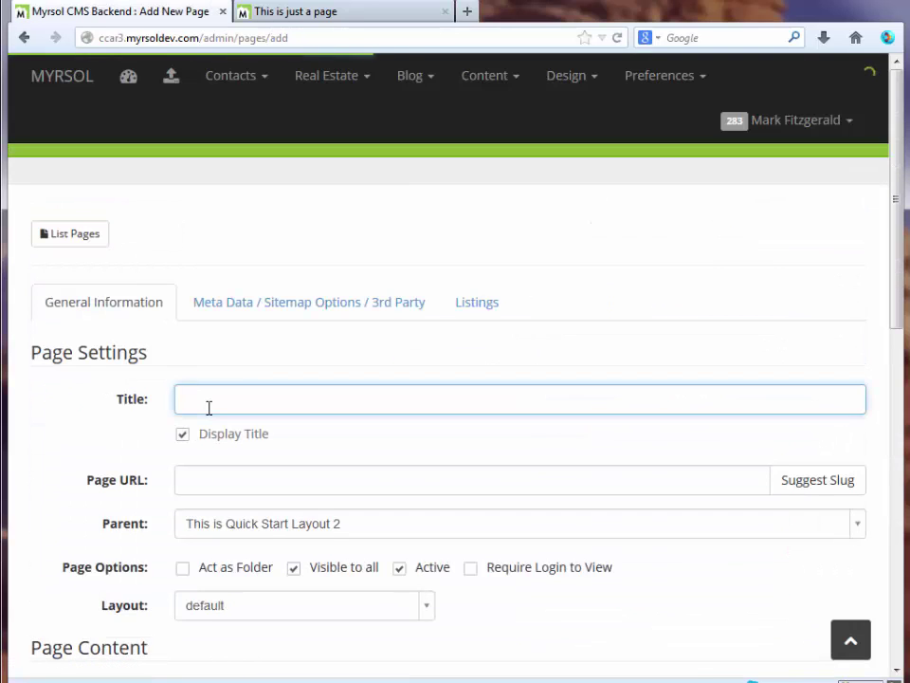
{"action": "type", "text": "page inside level 2"}
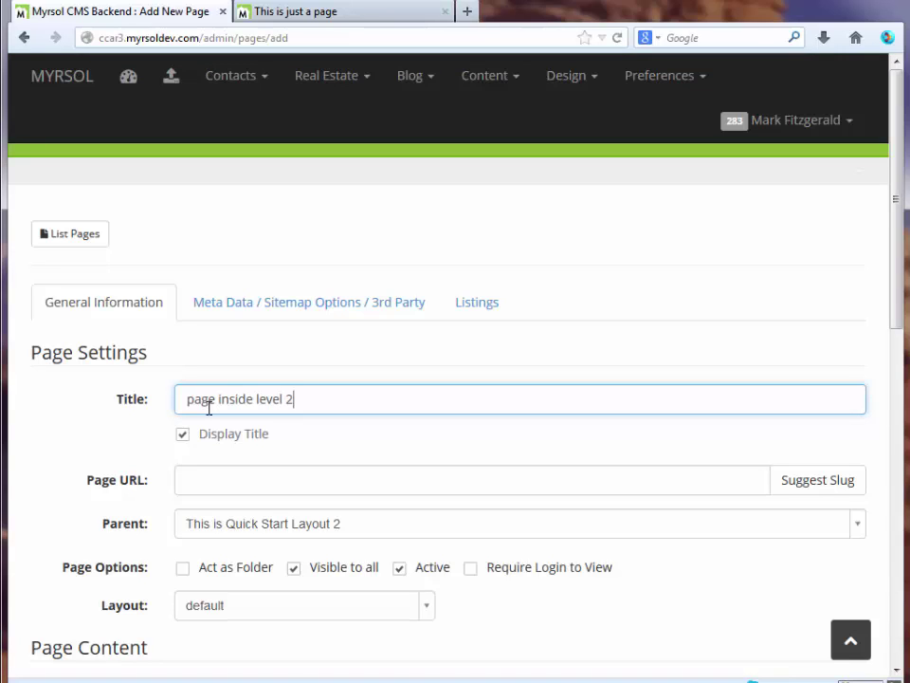
{"action": "type", "text": "folder"}
{"action": "left_click", "coordinate": [838, 489]}
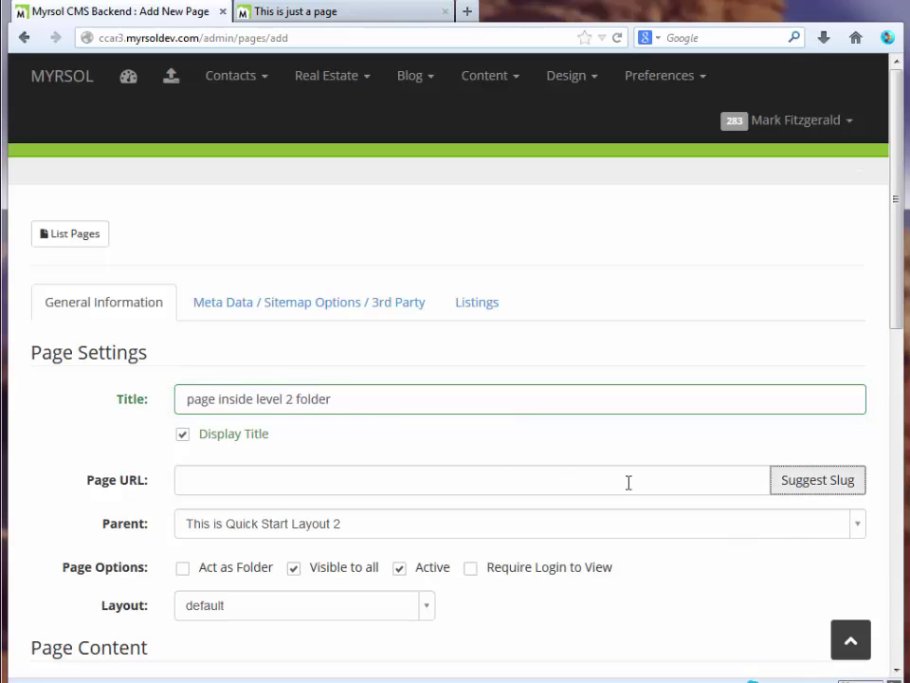
Set the new page's parent to "inside folder level 2" and save it.
{"action": "scroll", "coordinate": [376, 485], "scroll_direction": "down", "scroll_amount": 4}
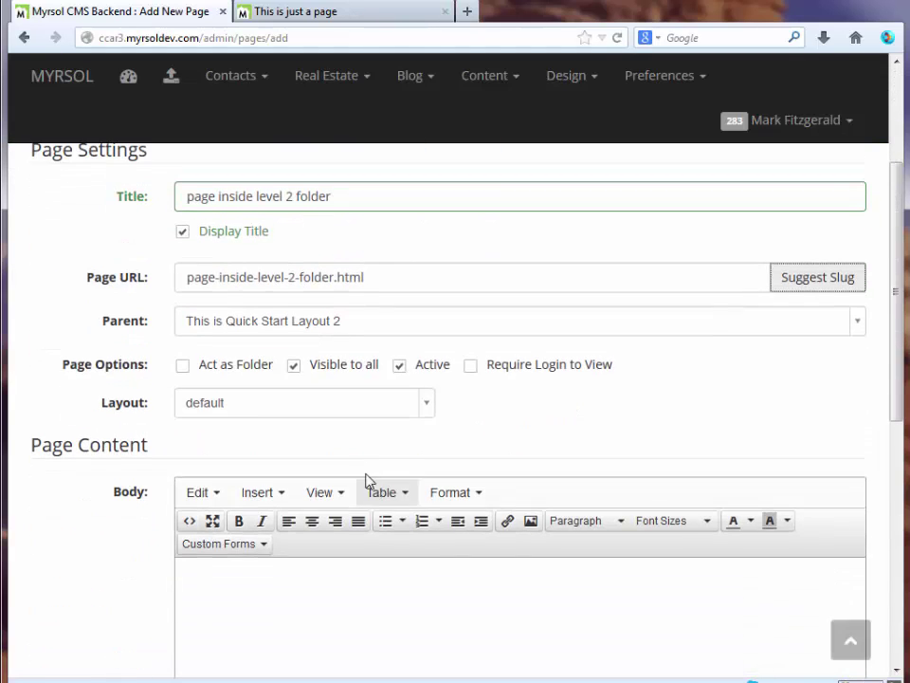
{"action": "left_click", "coordinate": [396, 327]}
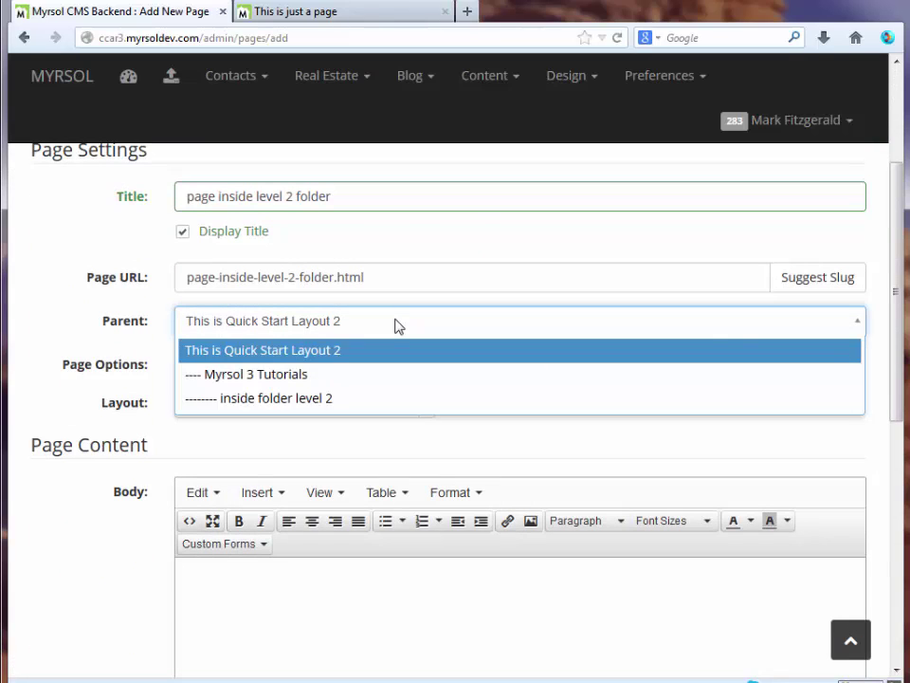
{"action": "left_click", "coordinate": [310, 405]}
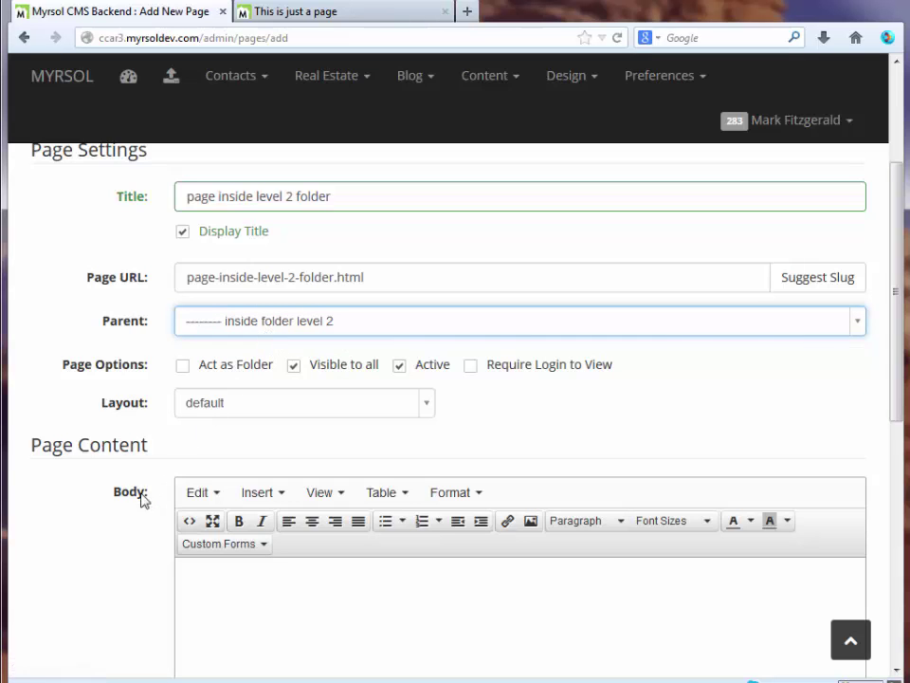
{"action": "scroll", "coordinate": [113, 527], "scroll_direction": "down", "scroll_amount": 2}
{"action": "scroll", "coordinate": [112, 527], "scroll_direction": "down", "scroll_amount": 10}
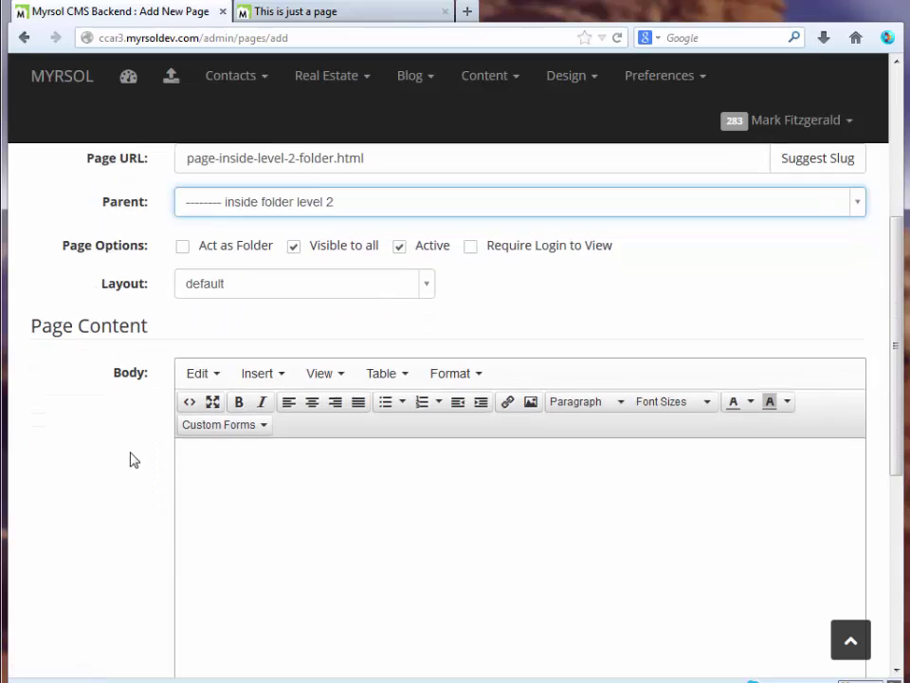
{"action": "left_click", "coordinate": [214, 417]}
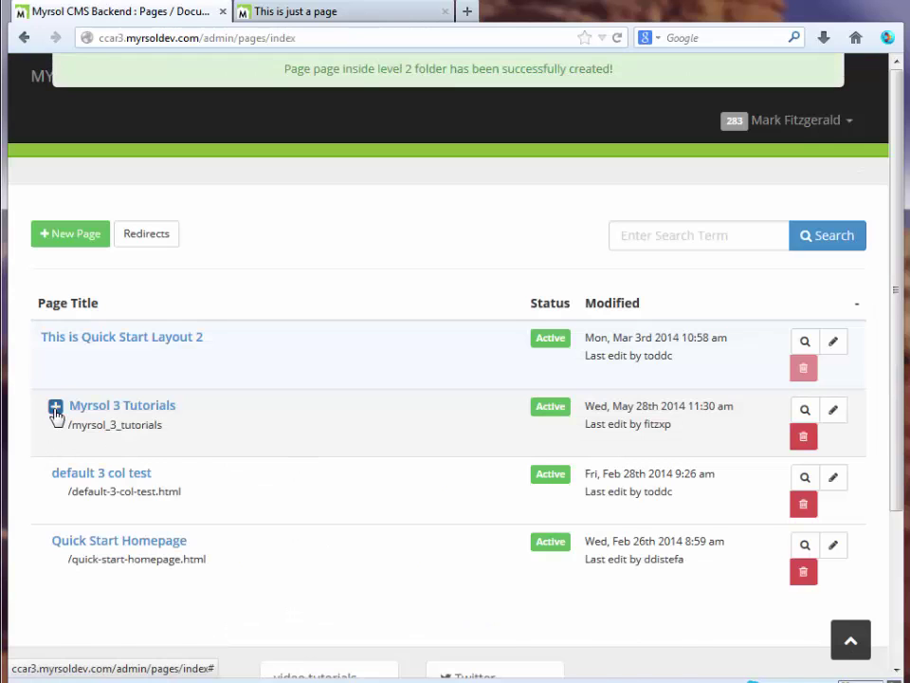
Expand Myrsol 3 Tutorials and "inside folder level 2" in the page list to check the new page's nesting.
{"action": "left_click", "coordinate": [56, 409]}
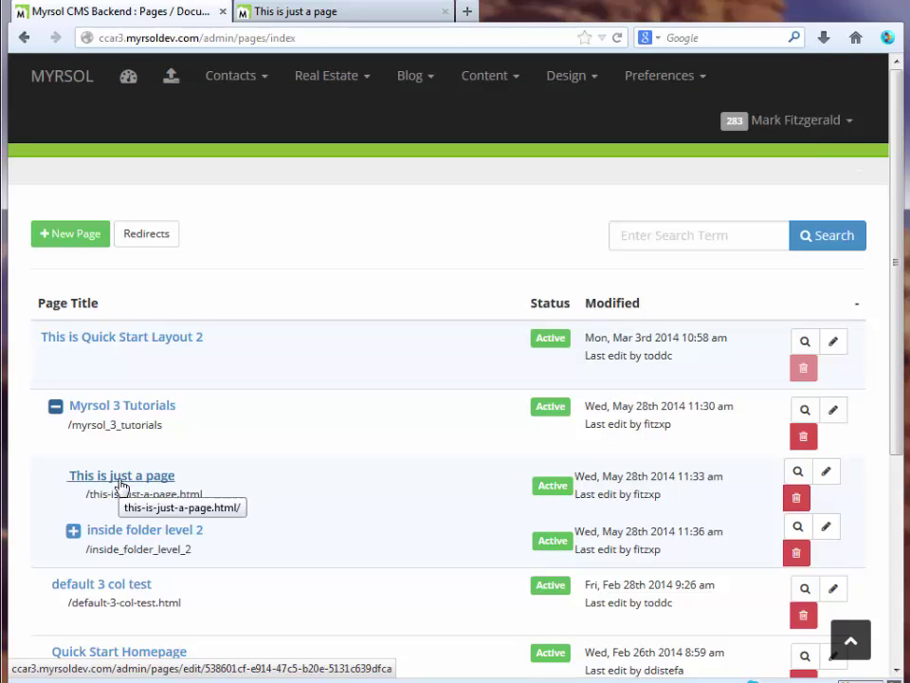
{"action": "left_click", "coordinate": [74, 539]}
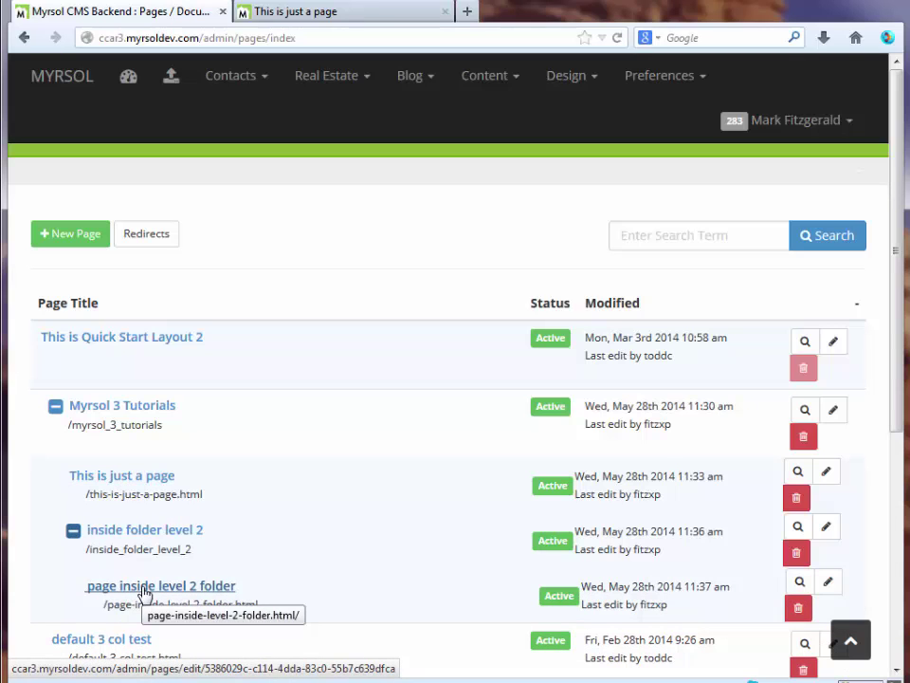
Switch to the public website and open "page inside level 2 folder" from its sitemap.
{"action": "left_click", "coordinate": [281, 13]}
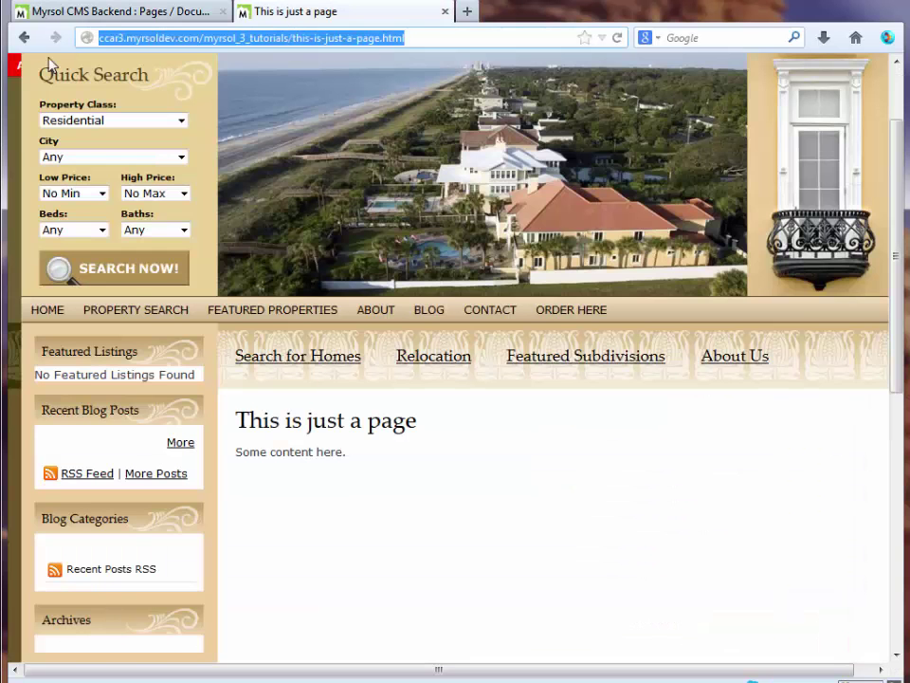
{"action": "scroll", "coordinate": [285, 414], "scroll_direction": "down", "scroll_amount": 10}
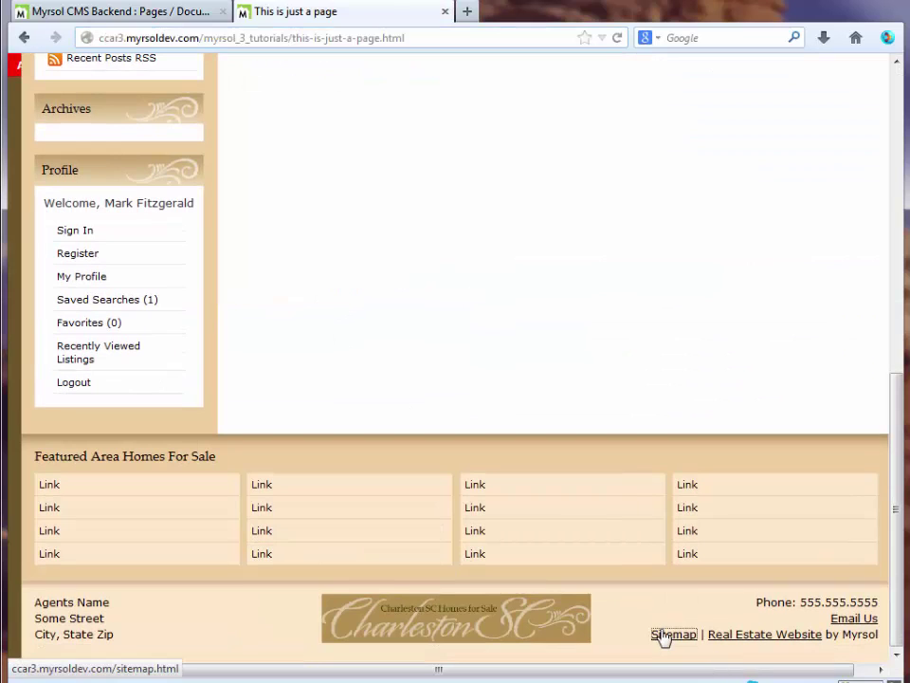
{"action": "left_click", "coordinate": [662, 635]}
{"action": "scroll", "coordinate": [415, 507], "scroll_direction": "down", "scroll_amount": 9}
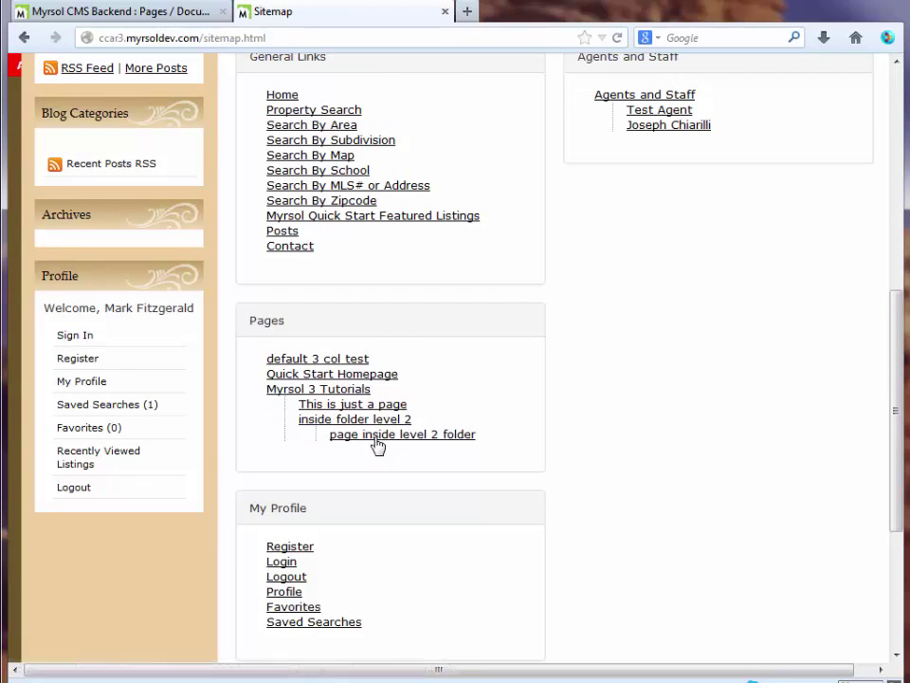
{"action": "left_click", "coordinate": [377, 440]}
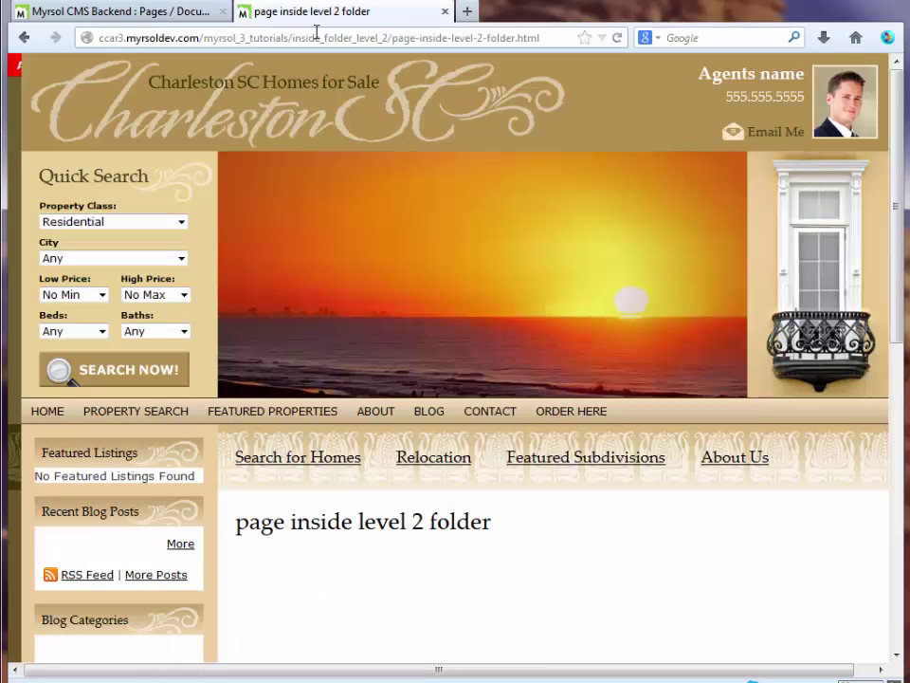